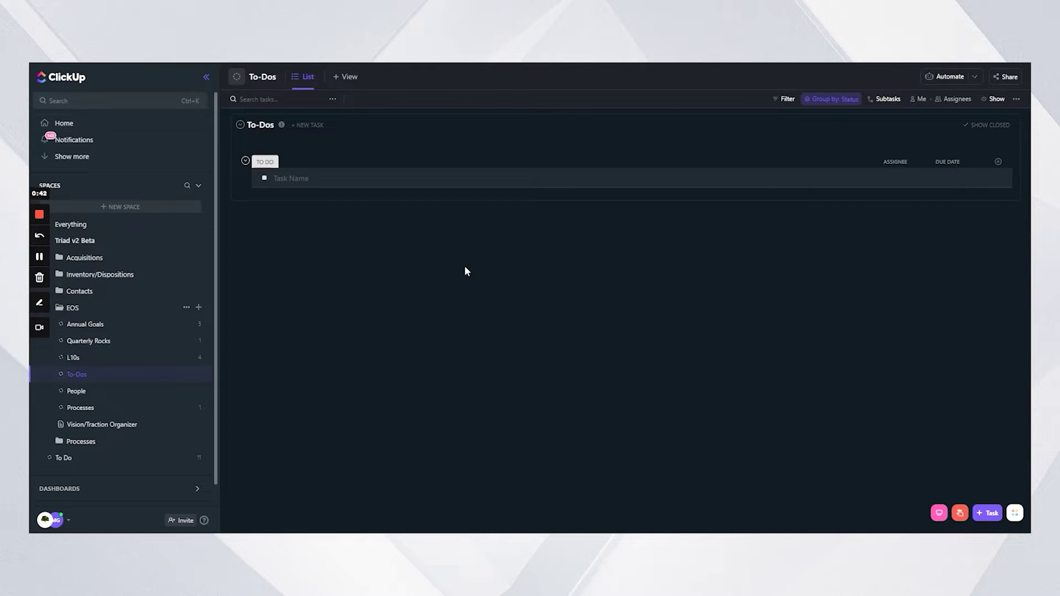
# Add a task named 'Test the new subtask Automation' to the To Do group.
pyautogui.click(333, 178)
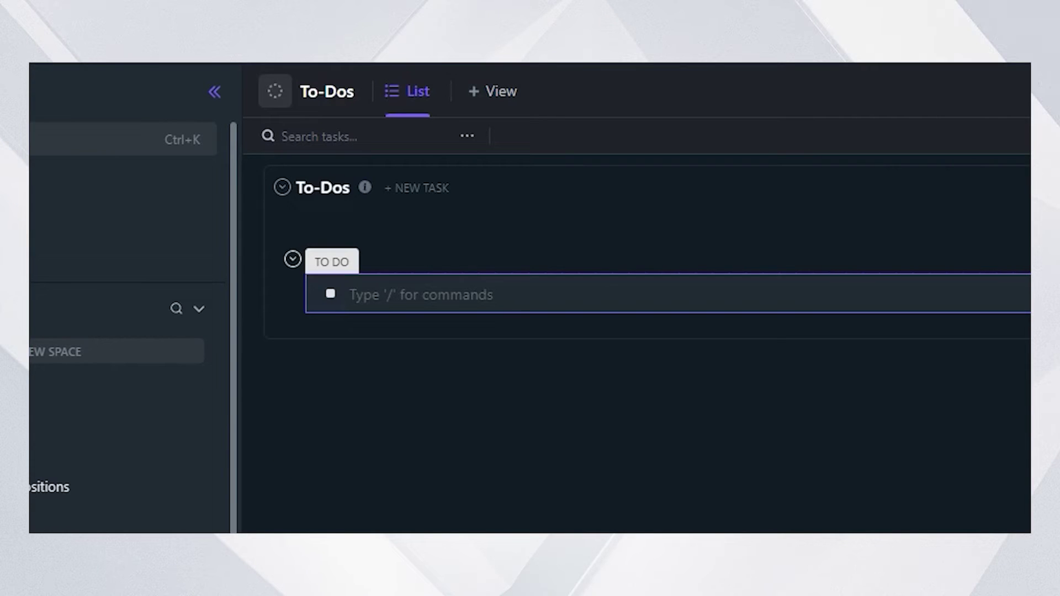
pyautogui.write('Test')
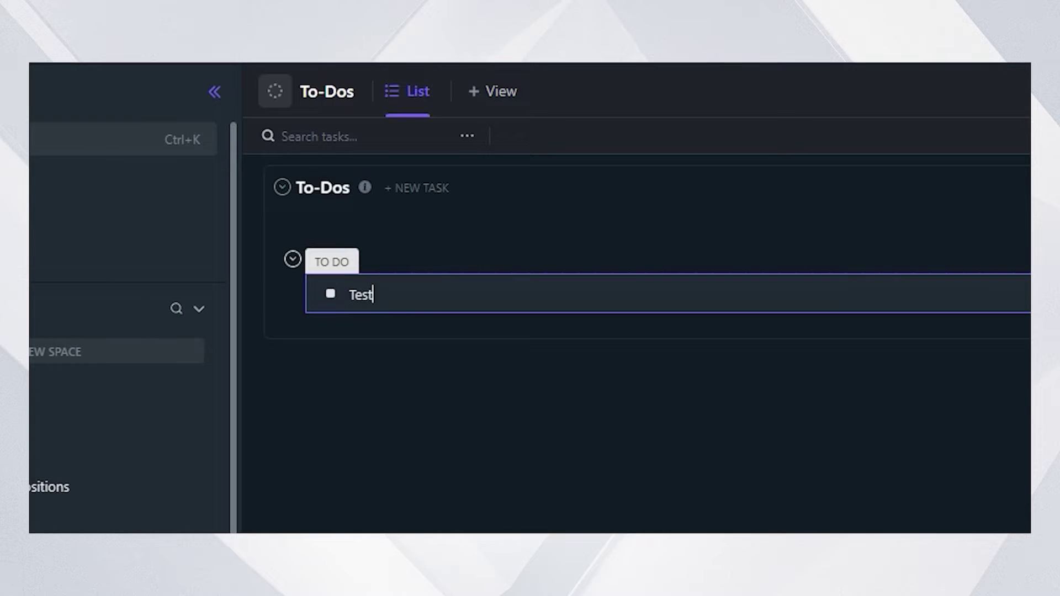
pyautogui.write(' the new su')
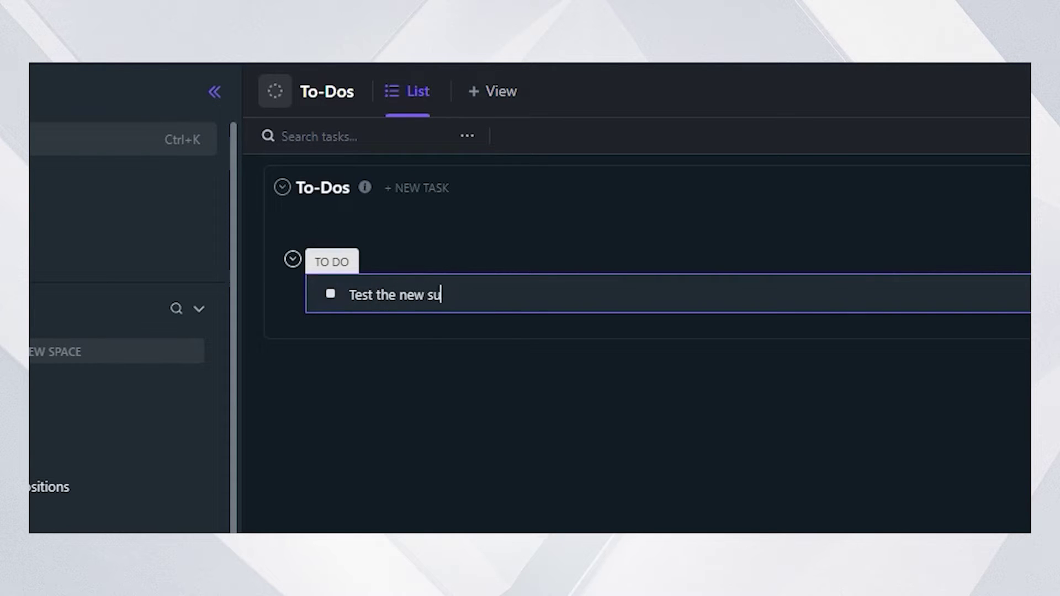
pyautogui.write('btask Automation')
pyautogui.press('Return')
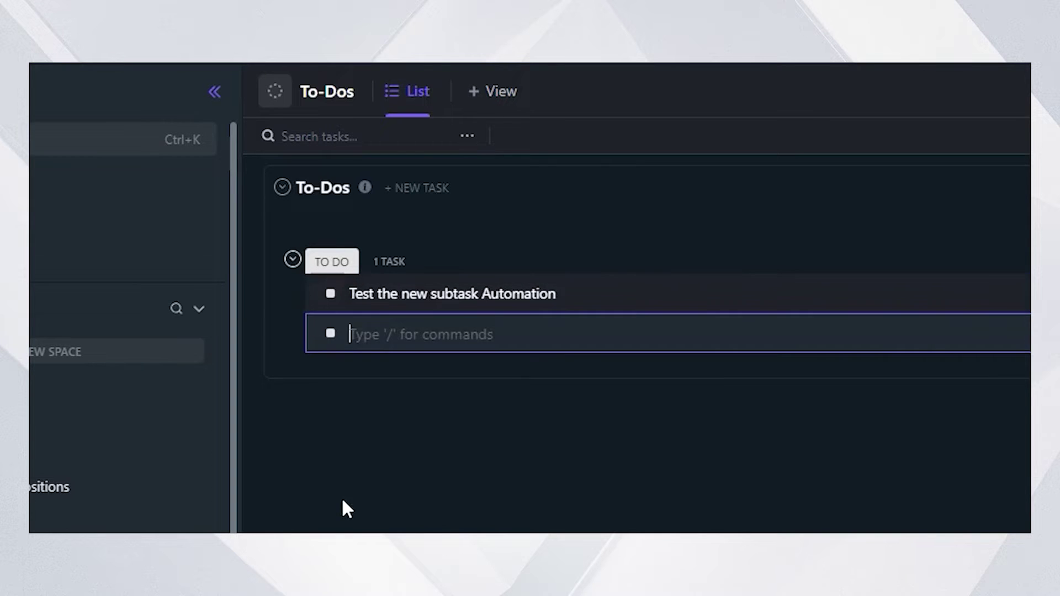
pyautogui.press('Escape')
# Leave the task's status at TO DO and start a custom automation for the To-Dos list.
pyautogui.click(330, 294)
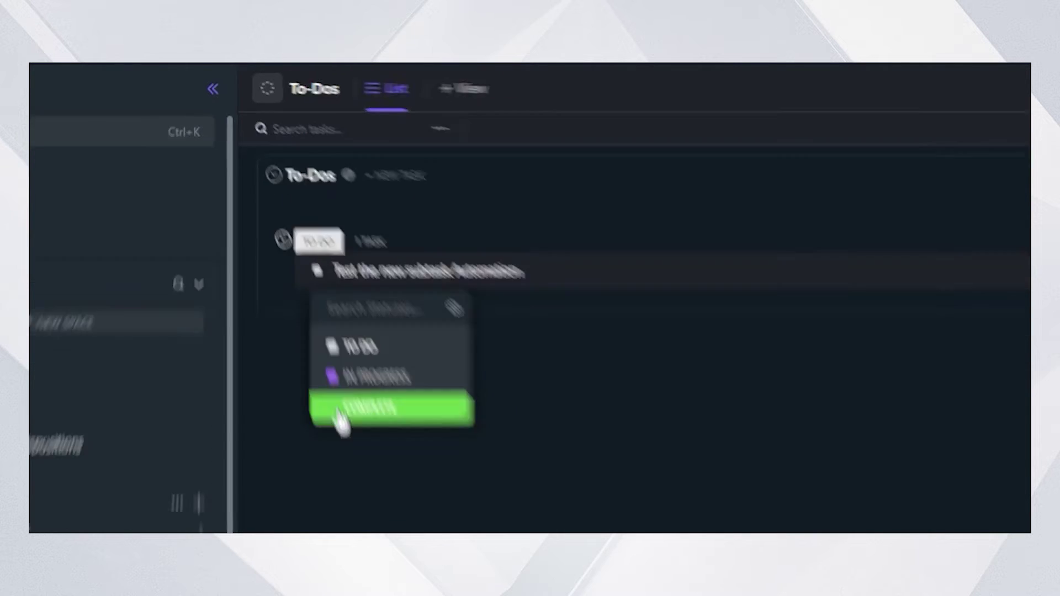
pyautogui.click(745, 441)
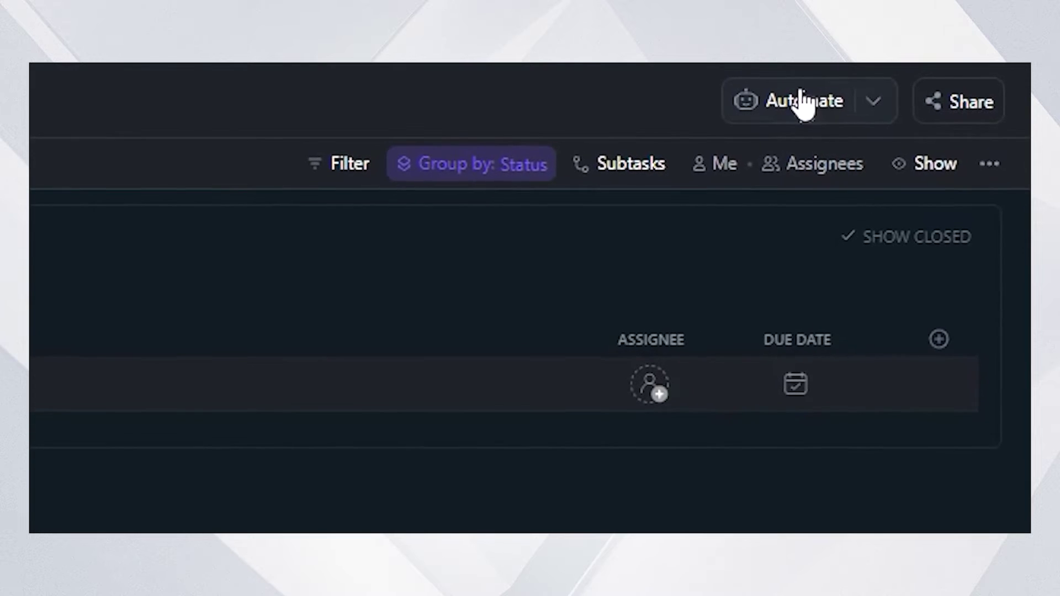
pyautogui.click(805, 104)
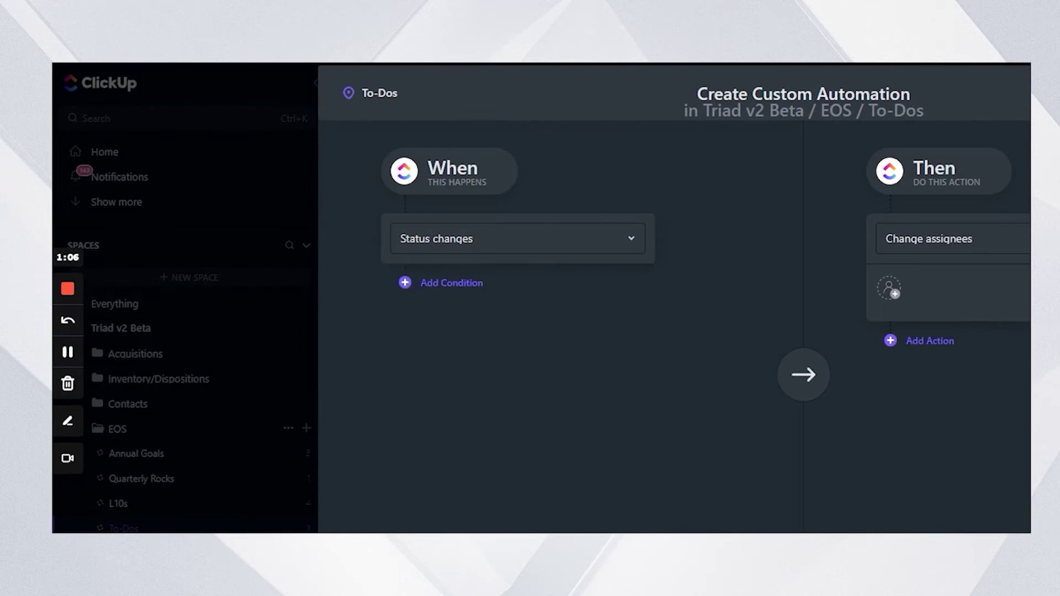
# Set the automation trigger to status changing to IN PROGRESS.
pyautogui.click(459, 327)
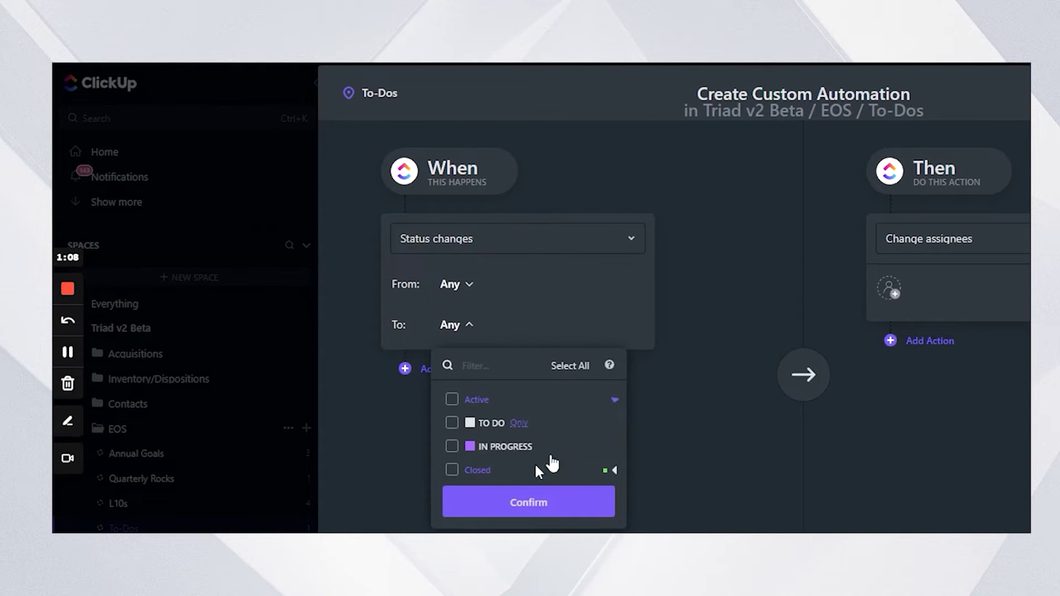
pyautogui.click(452, 446)
pyautogui.click(529, 503)
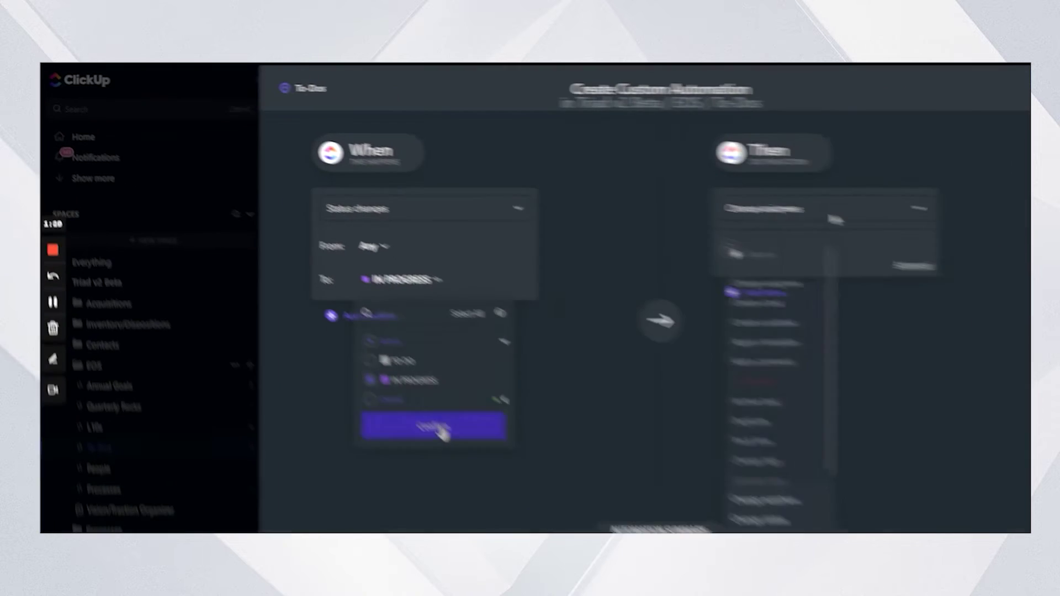
# Add a Change due date action set to 5 days after the trigger date.
pyautogui.click(1011, 248)
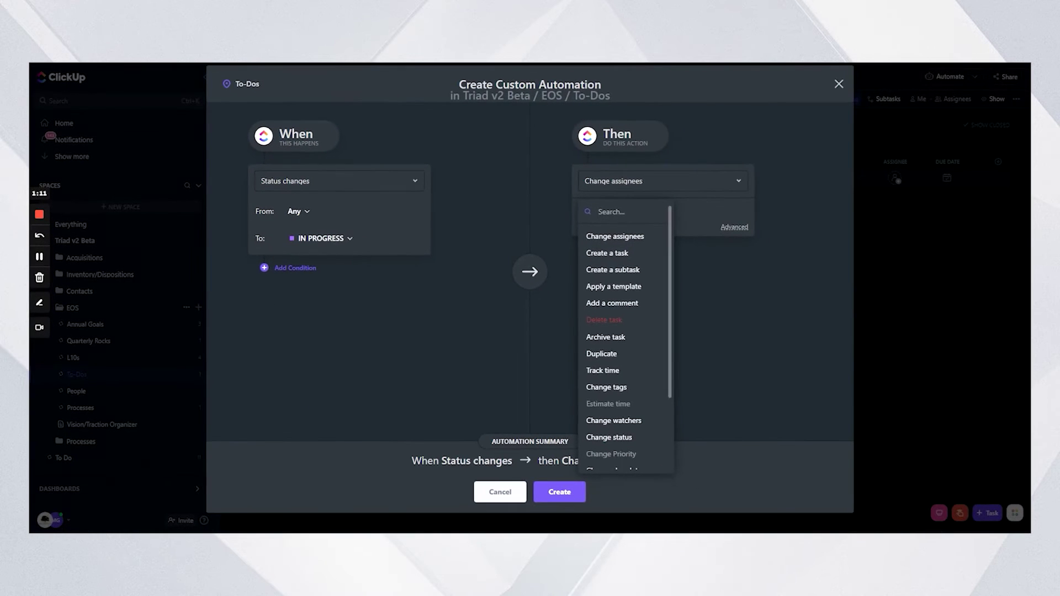
pyautogui.click(589, 288)
pyautogui.click(627, 183)
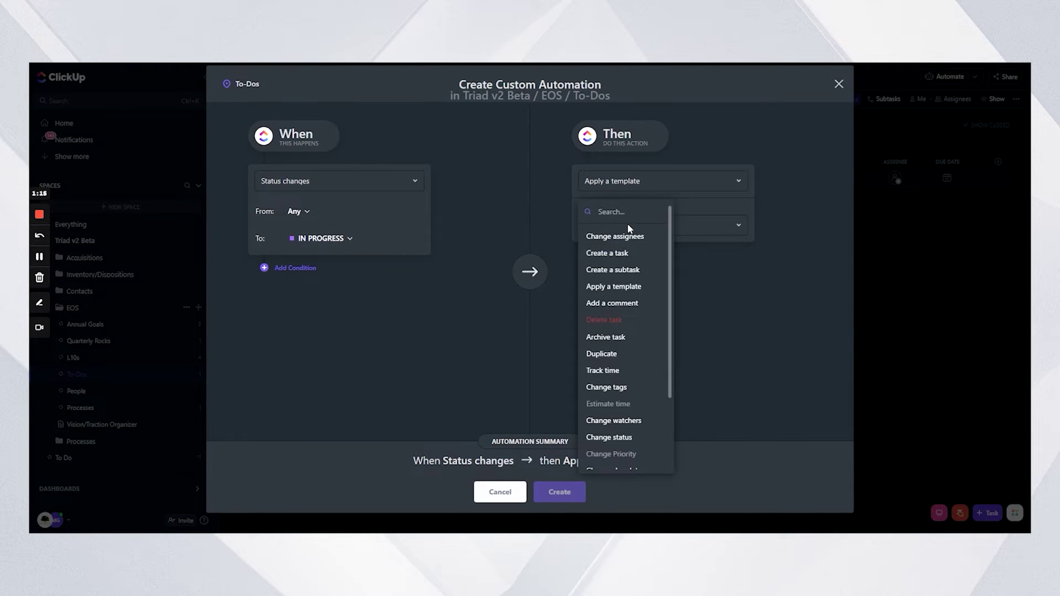
pyautogui.scroll(-2, 635, 259)
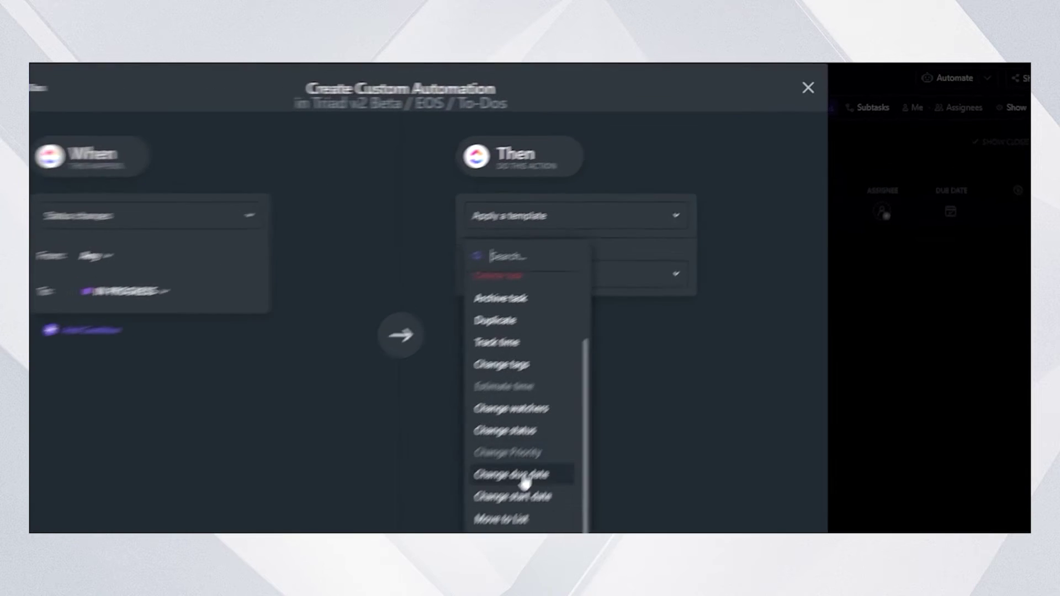
pyautogui.click(613, 378)
pyautogui.click(631, 226)
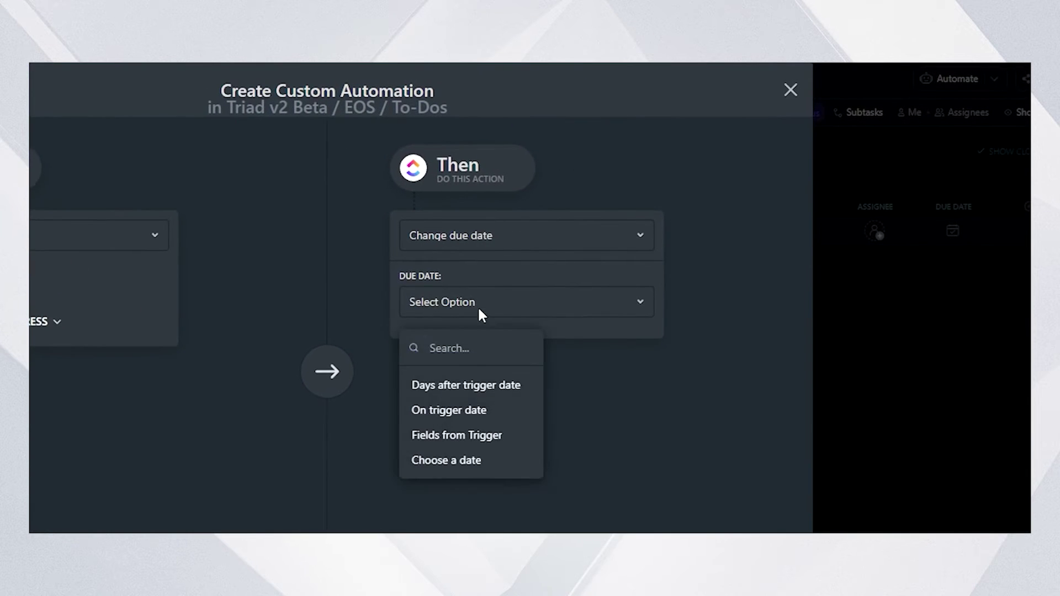
pyautogui.click(489, 387)
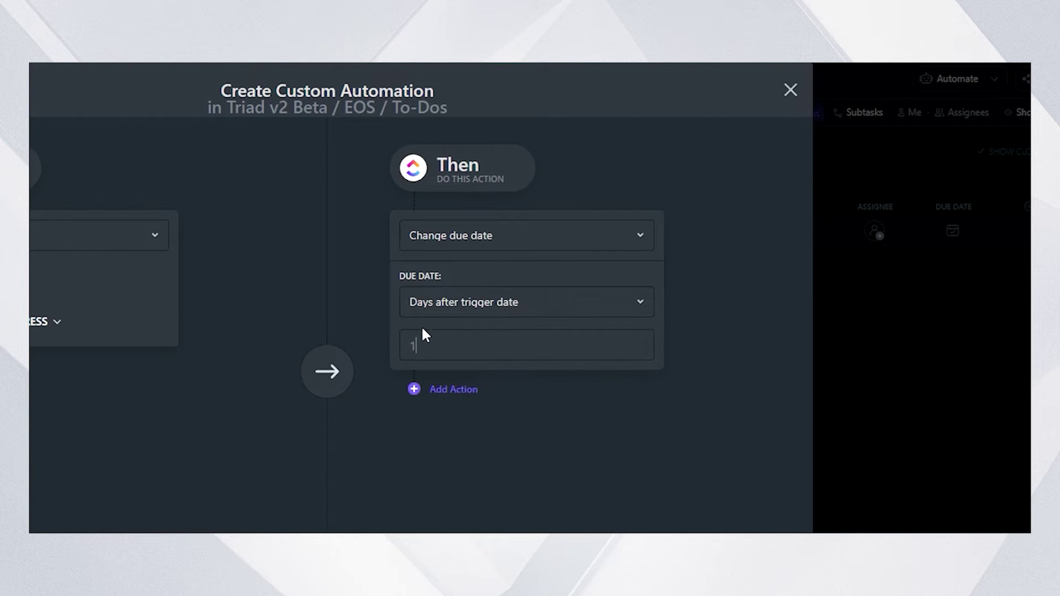
pyautogui.write('5')
pyautogui.click(439, 392)
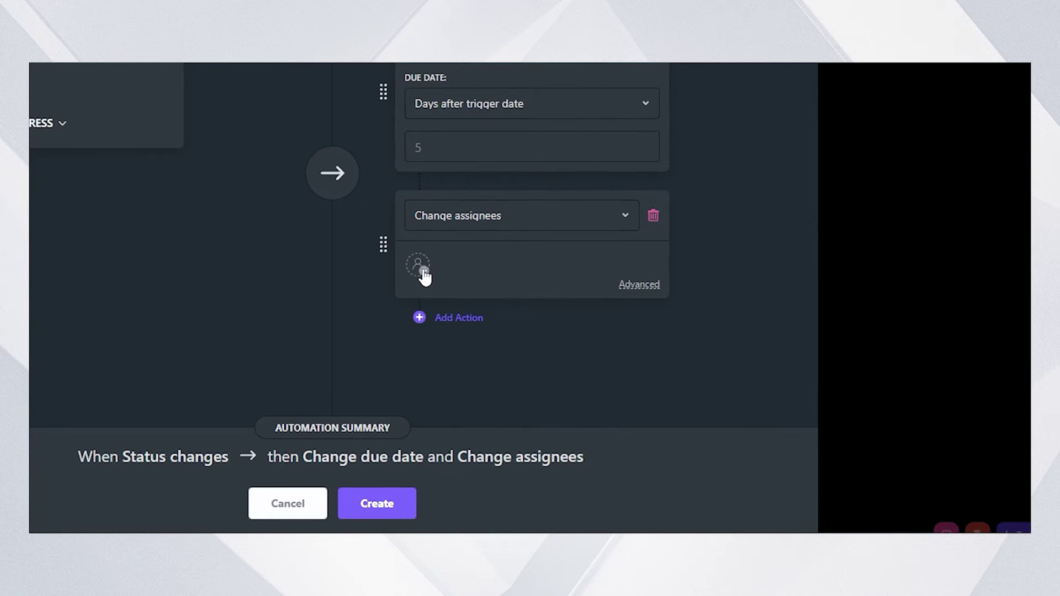
# Make the Change assignees action assign the task to Me.
pyautogui.click(419, 266)
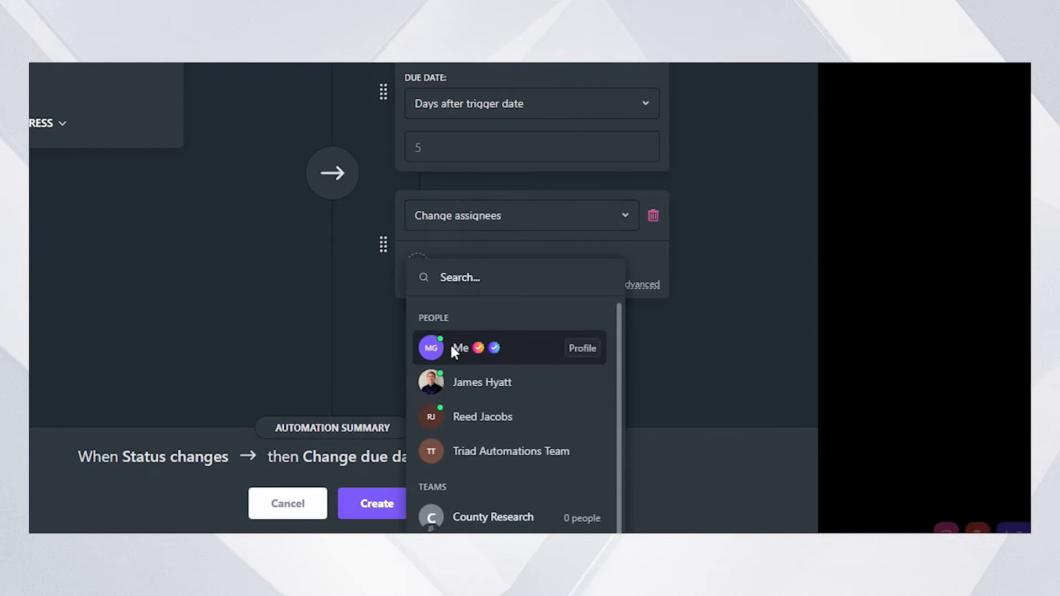
pyautogui.click(454, 352)
pyautogui.click(452, 316)
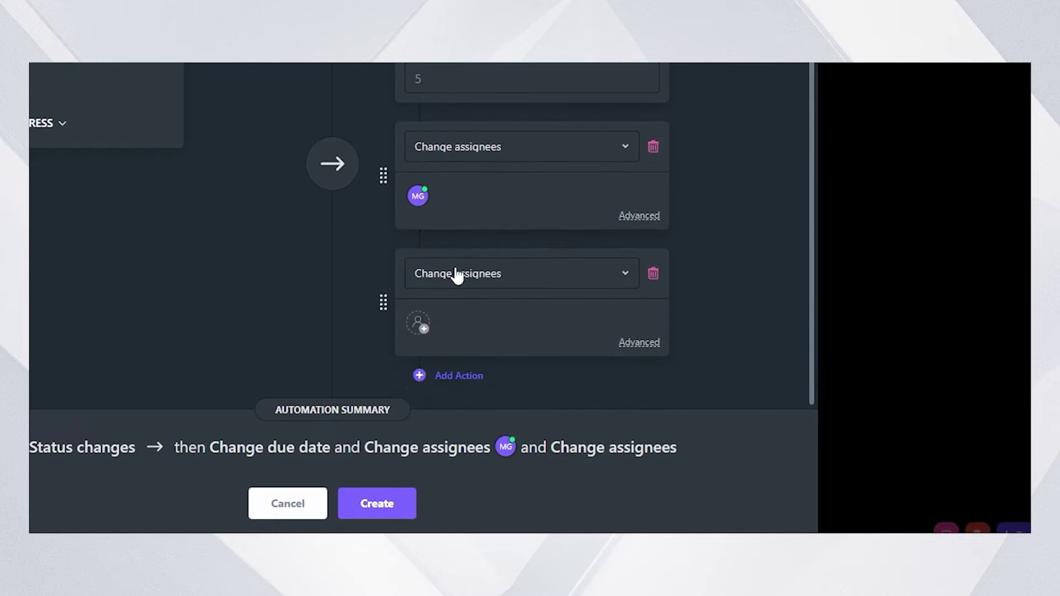
# Set the third action to Create a subtask and add a fourth action.
pyautogui.click(451, 272)
pyautogui.click(490, 257)
pyautogui.scroll(-10, 457, 277)
pyautogui.click(463, 372)
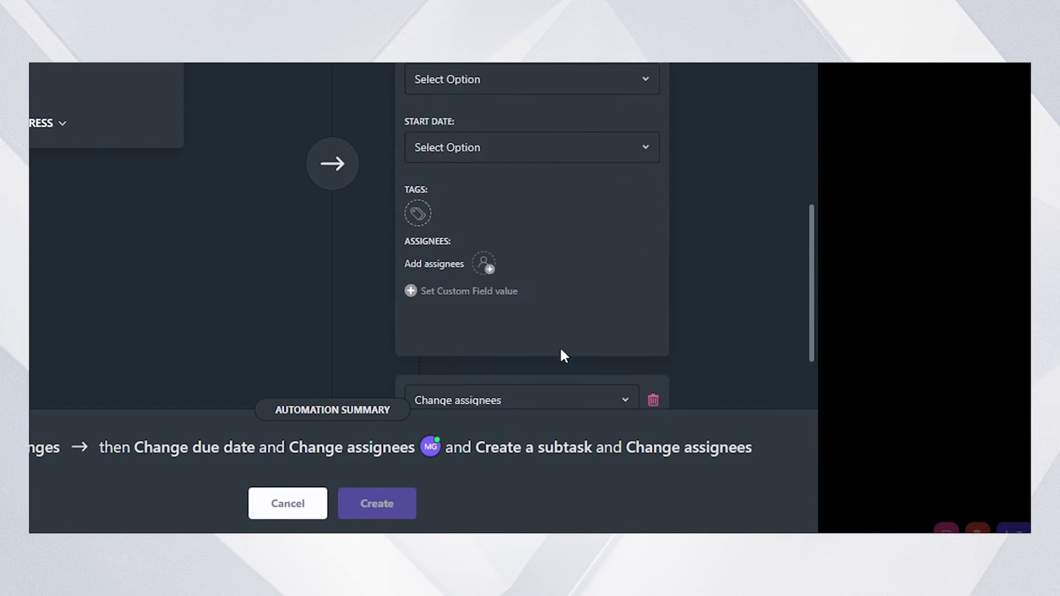
pyautogui.click(553, 400)
# Make the fourth action also Create a subtask.
pyautogui.write('sub')
pyautogui.click(450, 477)
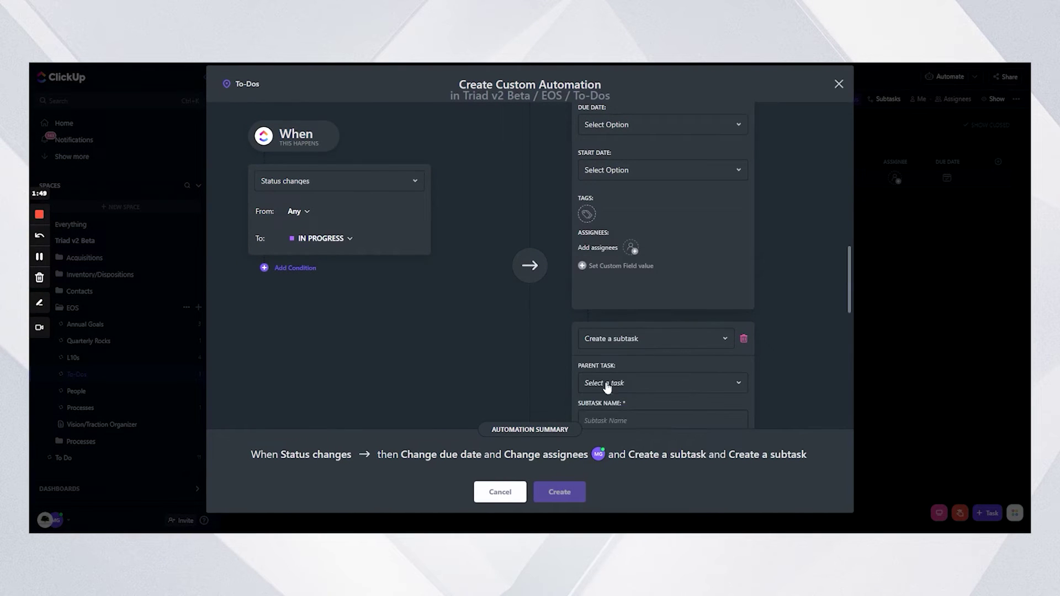
pyautogui.scroll(10, 592, 300)
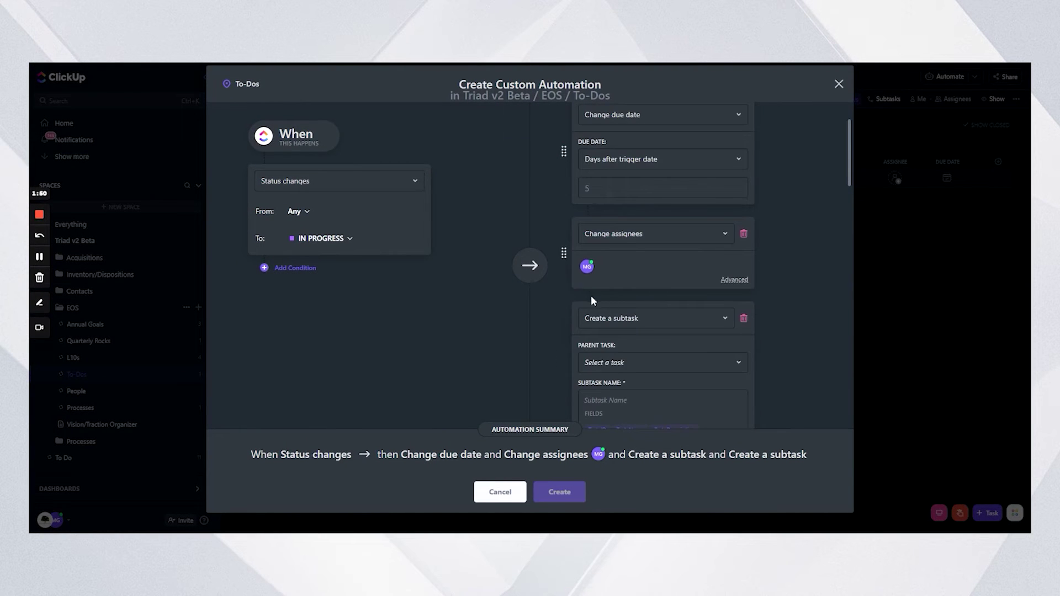
pyautogui.scroll(2, 586, 303)
pyautogui.scroll(-5, 558, 328)
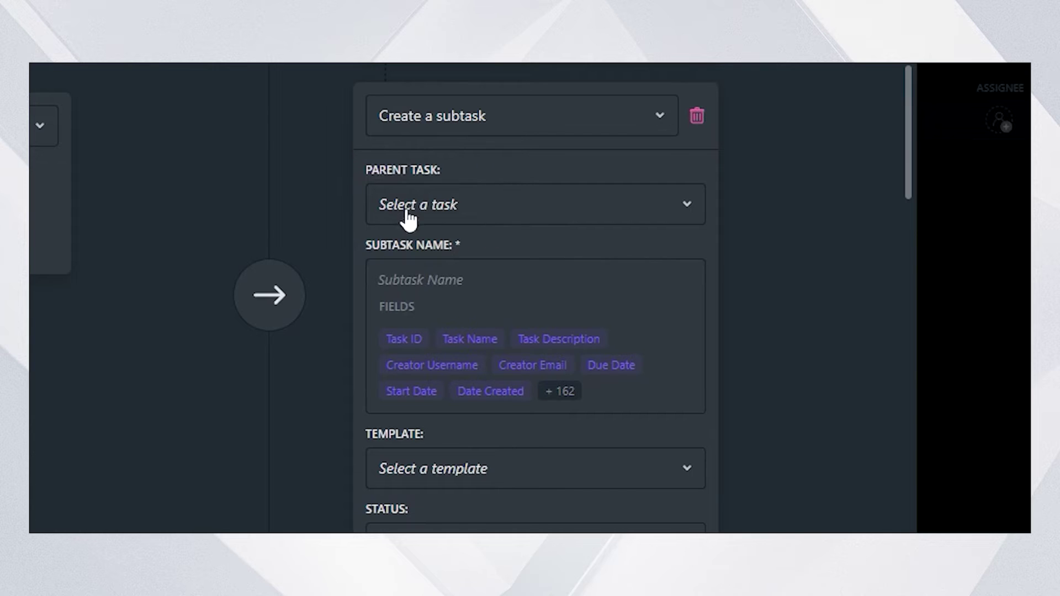
pyautogui.scroll(-2, 314, 214)
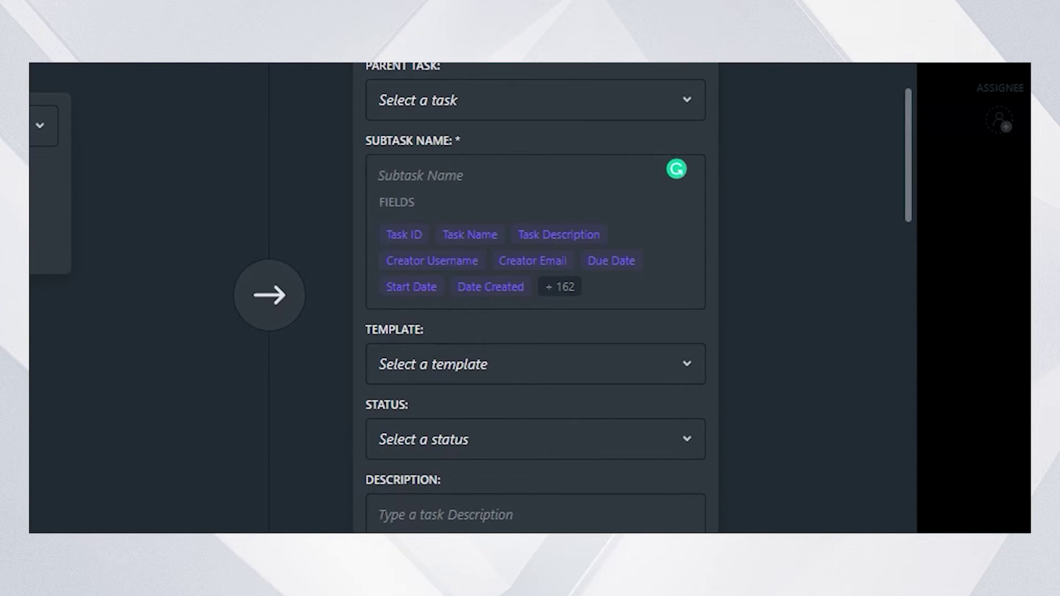
# Name the first subtask 'Check off all the reports in the document related to' plus the Task Name field.
pyautogui.write('Check off the')
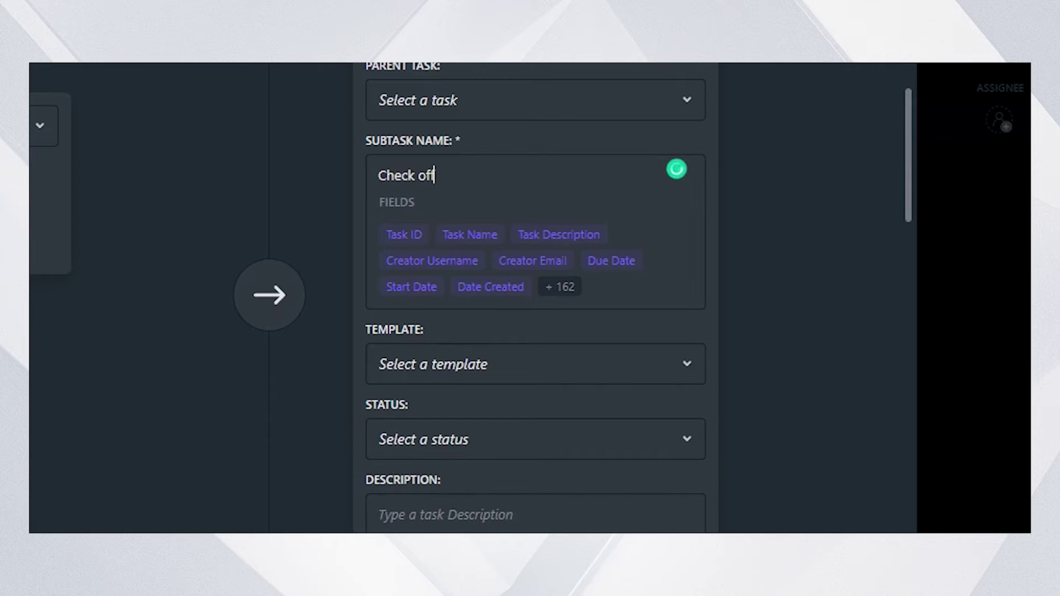
pyautogui.press('BackSpace')
pyautogui.press('BackSpace')
pyautogui.press('BackSpace')
pyautogui.write('all the repo')
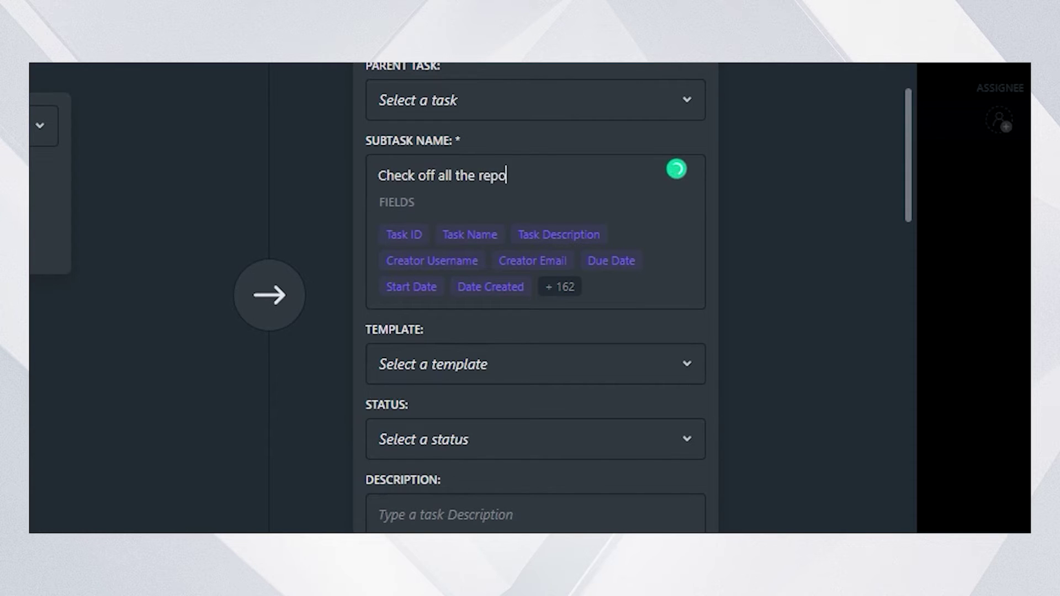
pyautogui.write('rts in the docu')
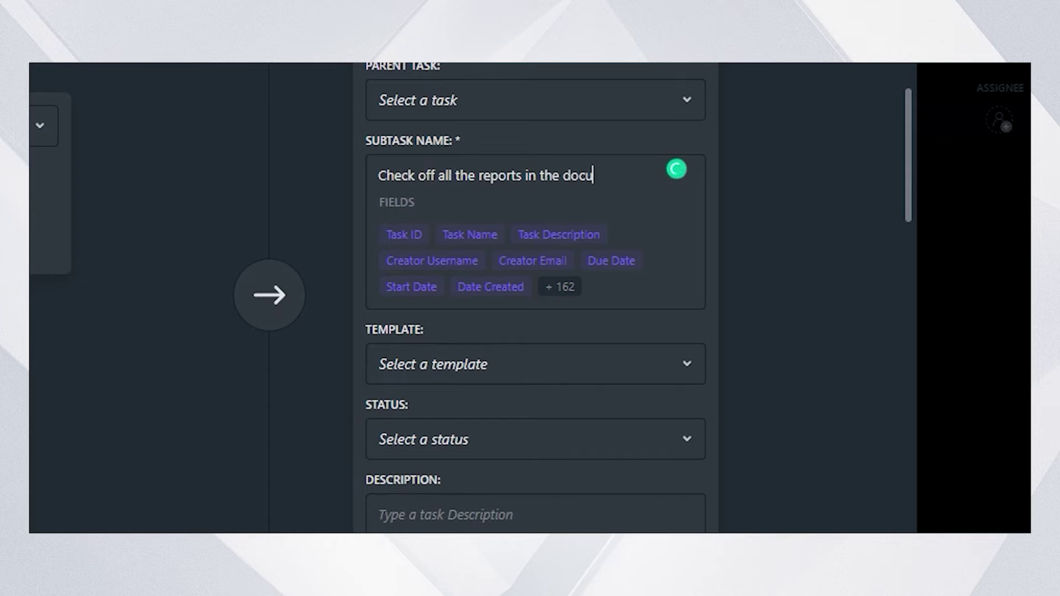
pyautogui.write('ment related to')
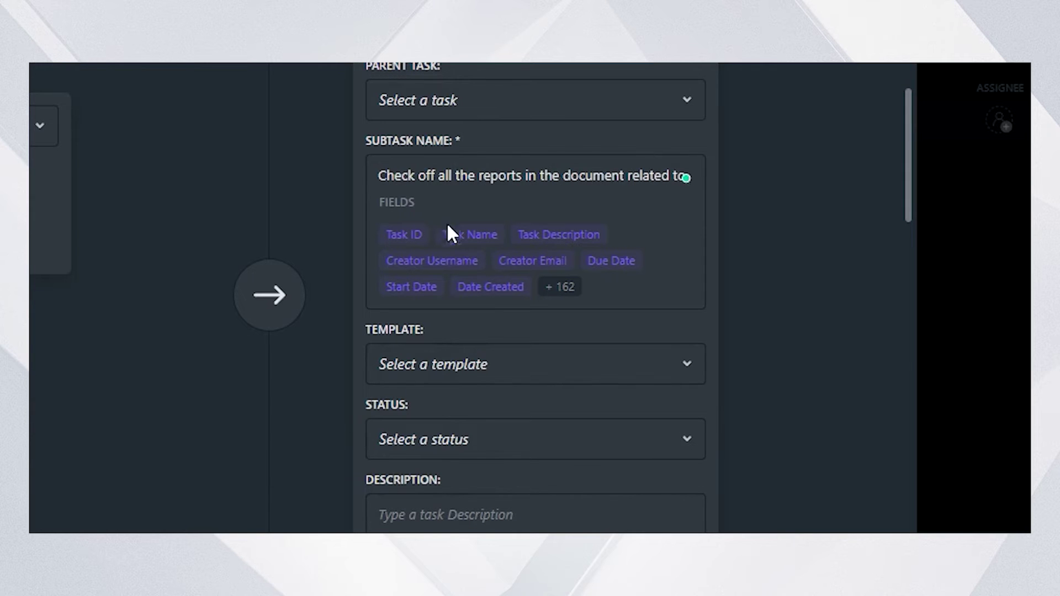
pyautogui.click(466, 238)
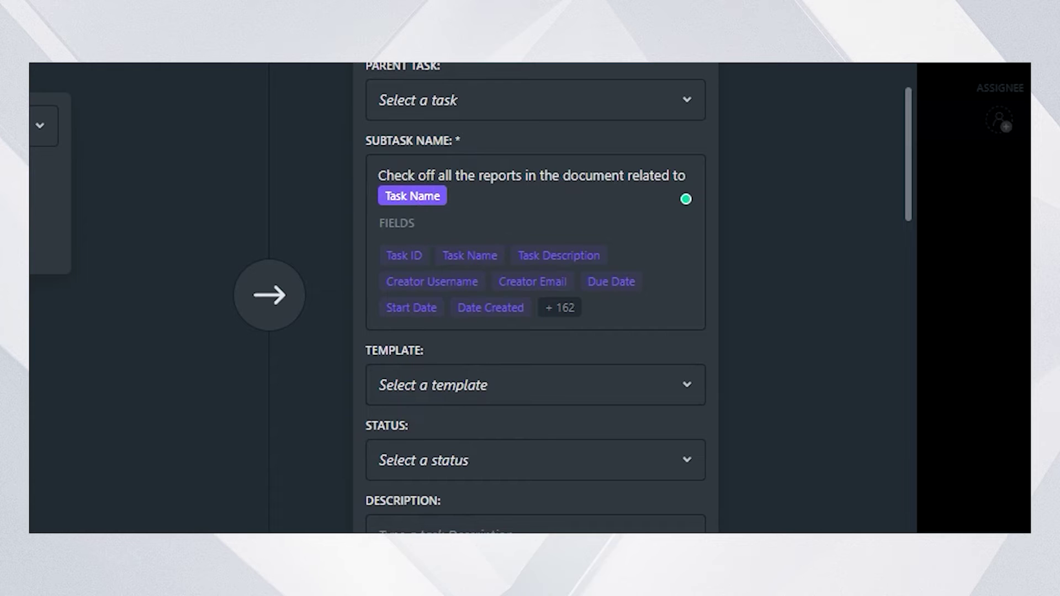
pyautogui.click(560, 308)
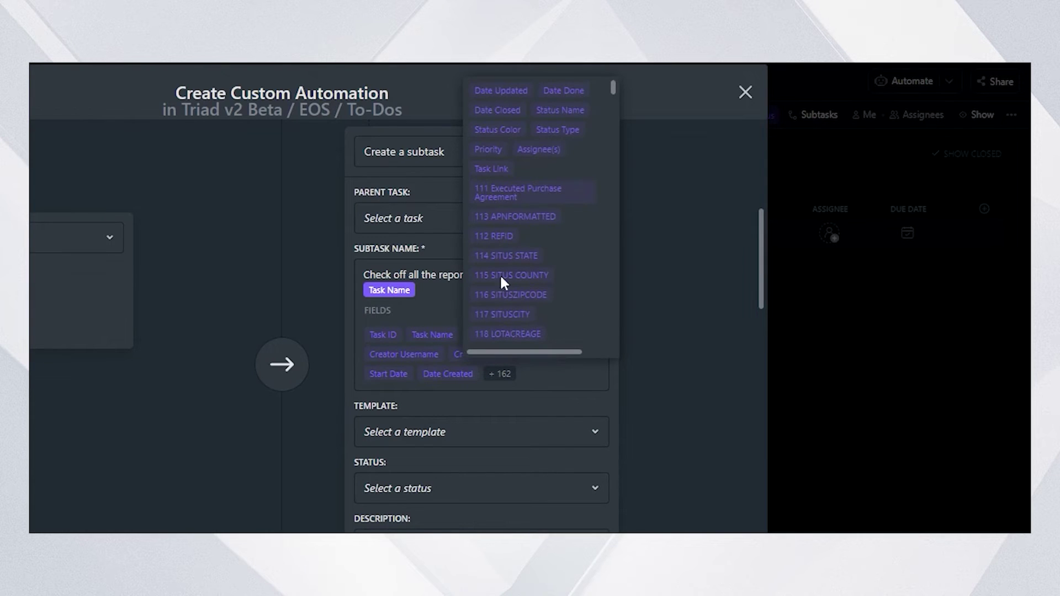
pyautogui.scroll(-6, 502, 279)
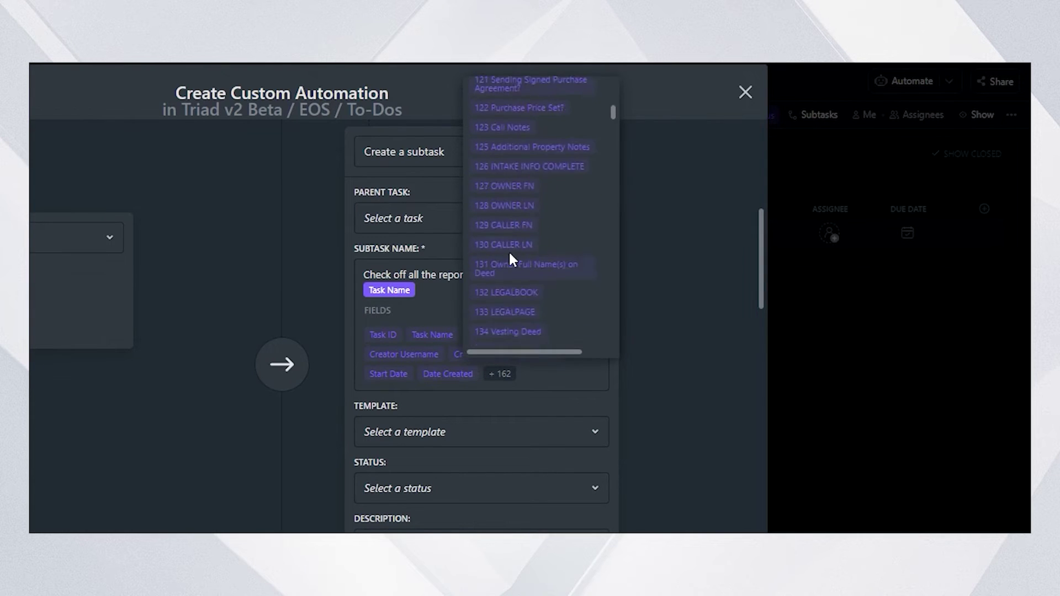
pyautogui.click(621, 244)
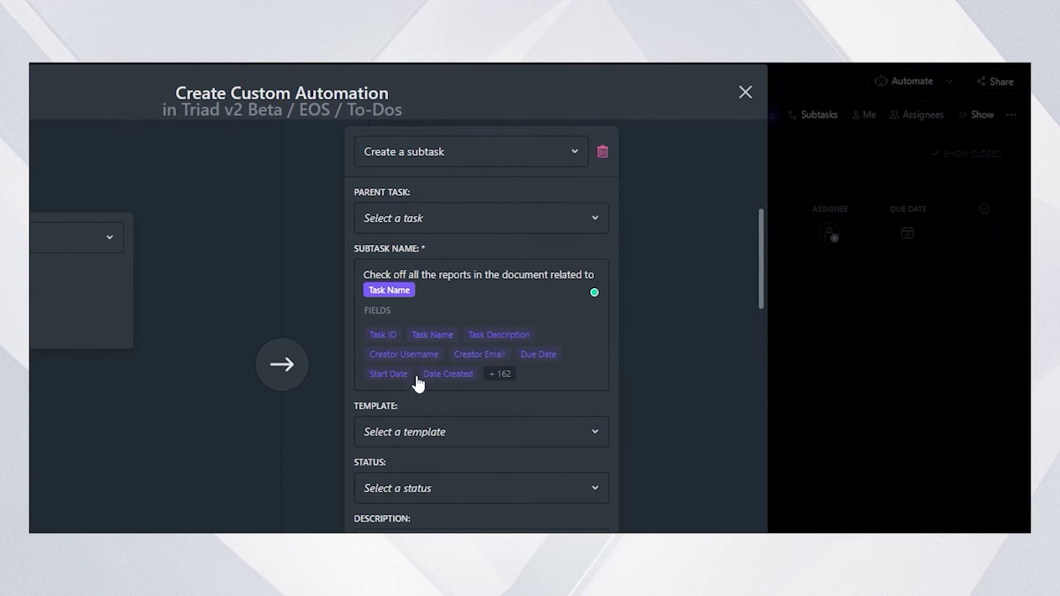
pyautogui.scroll(2, 433, 380)
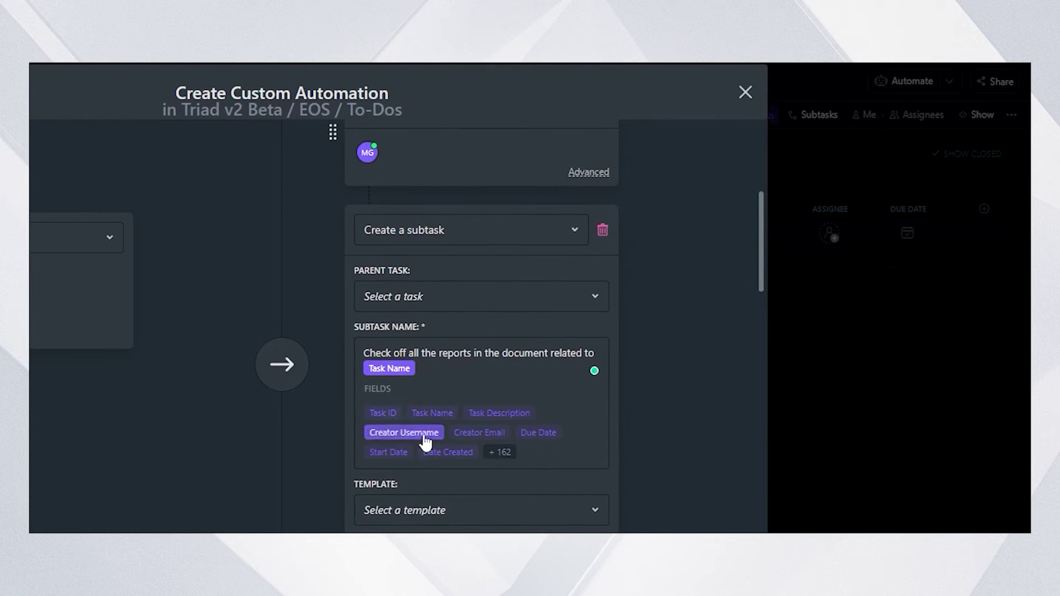
pyautogui.scroll(4, 420, 450)
pyautogui.scroll(-4, 363, 504)
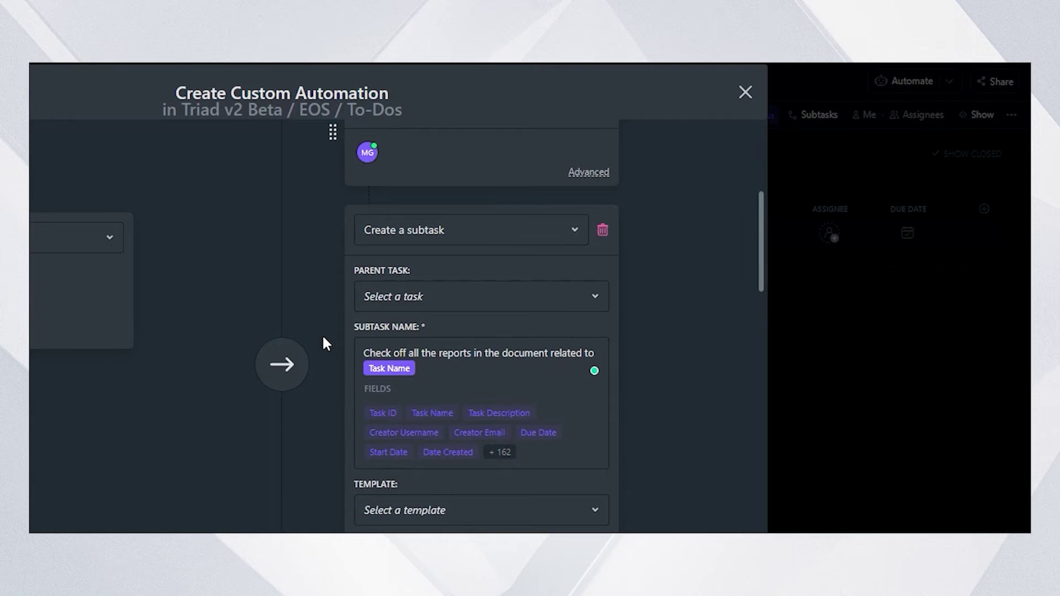
pyautogui.scroll(-5, 329, 340)
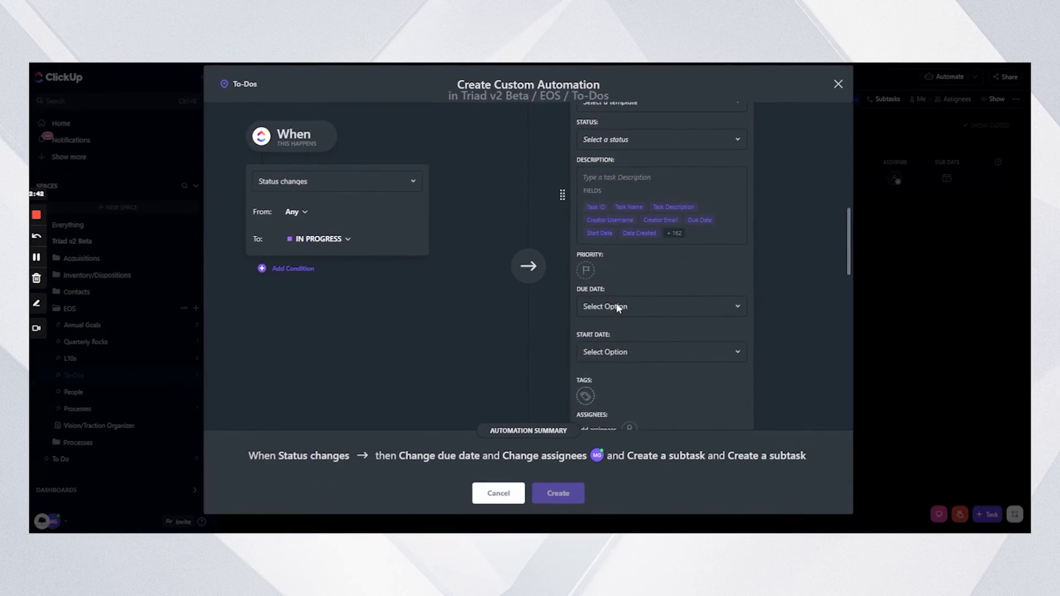
pyautogui.click(616, 303)
# Make the first subtask due 2 days after the trigger date.
pyautogui.click(623, 361)
pyautogui.scroll(-2, 632, 331)
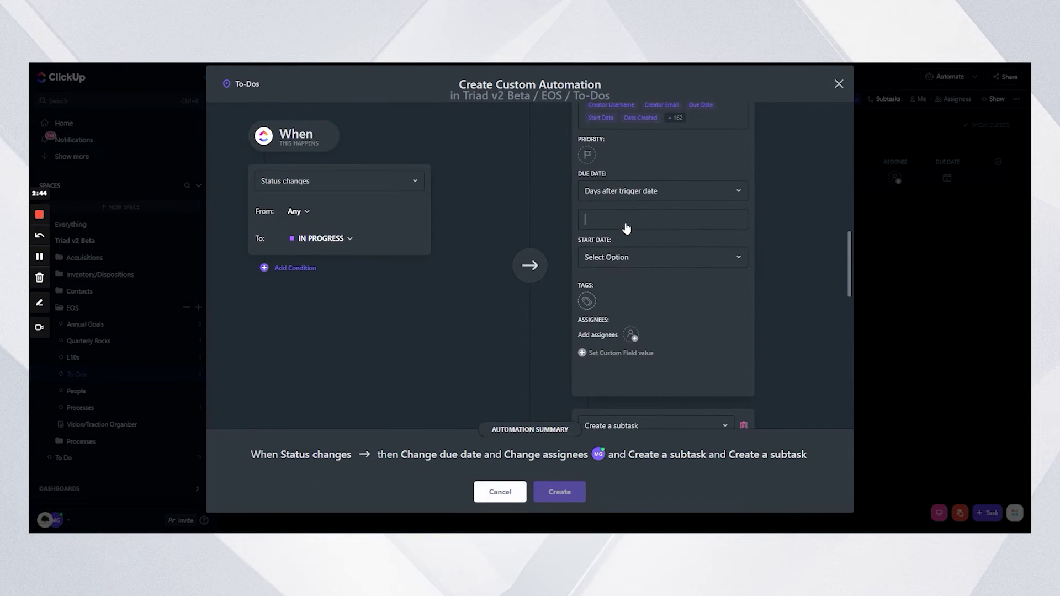
pyautogui.write('2')
pyautogui.click(715, 303)
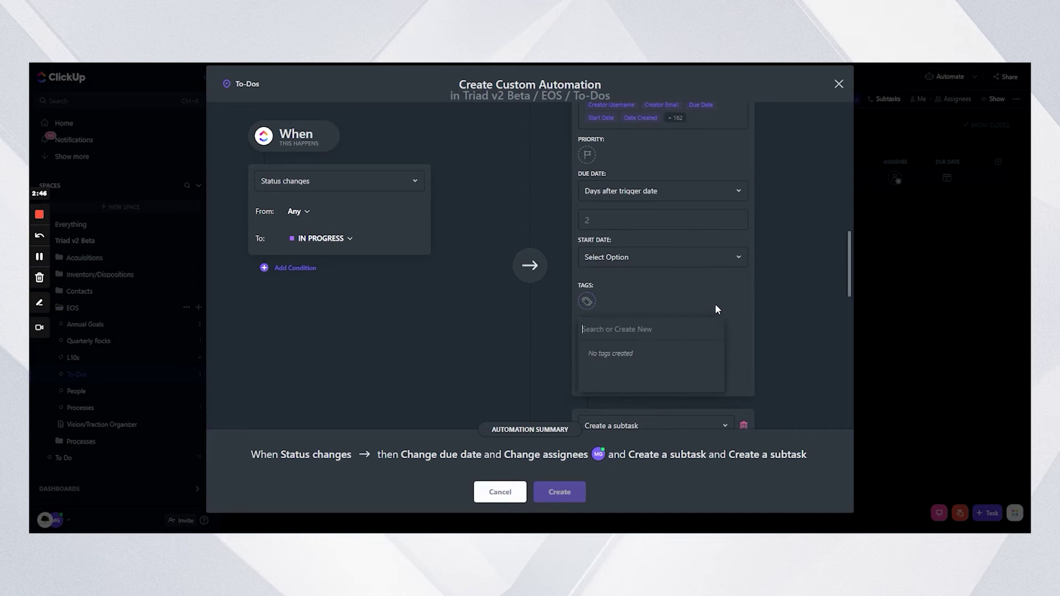
pyautogui.click(810, 293)
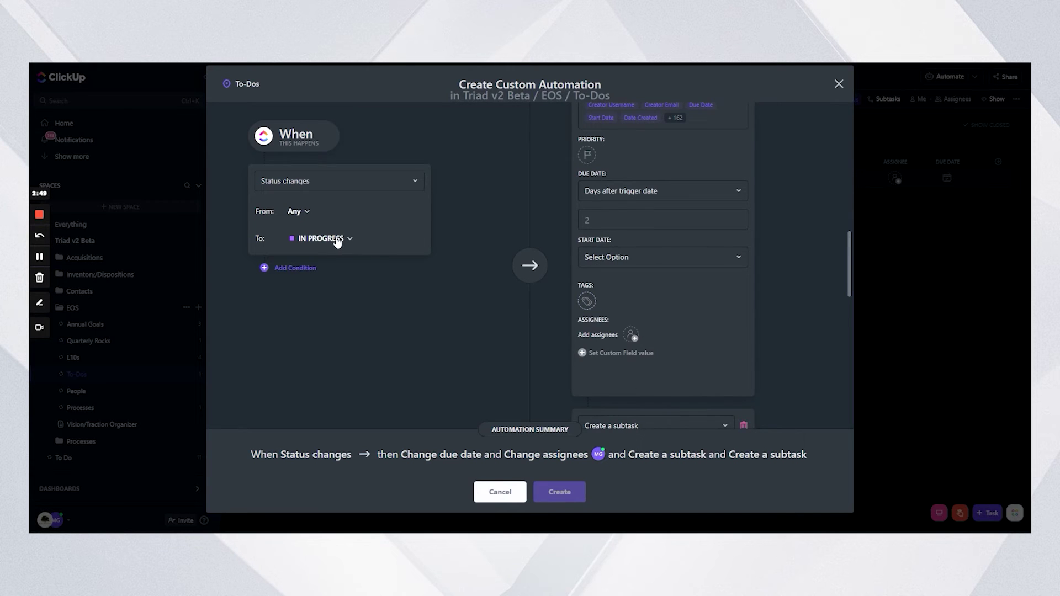
pyautogui.scroll(-3, 627, 309)
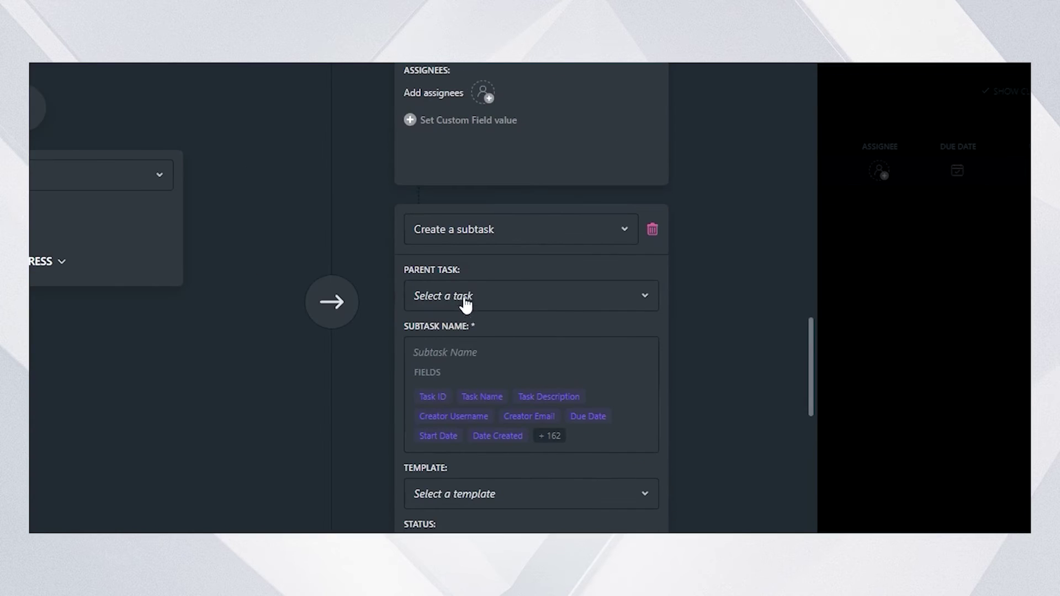
pyautogui.scroll(-2, 467, 304)
# Name the second subtask 'Double check the reports'.
pyautogui.click(467, 303)
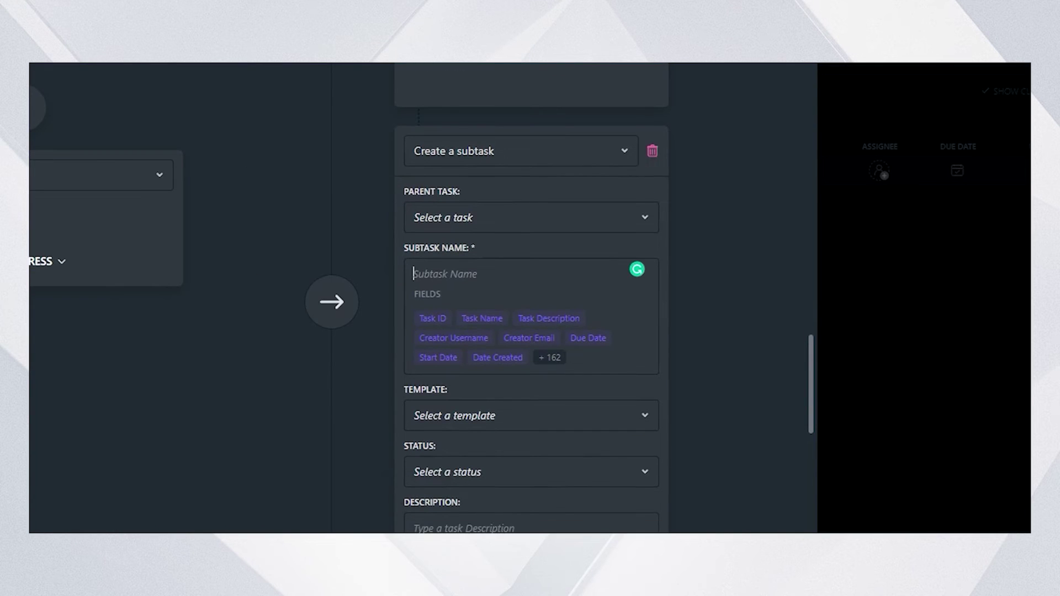
pyautogui.write('D')
pyautogui.press('BackSpace')
pyautogui.press('BackSpace')
pyautogui.write('Double check the reports')
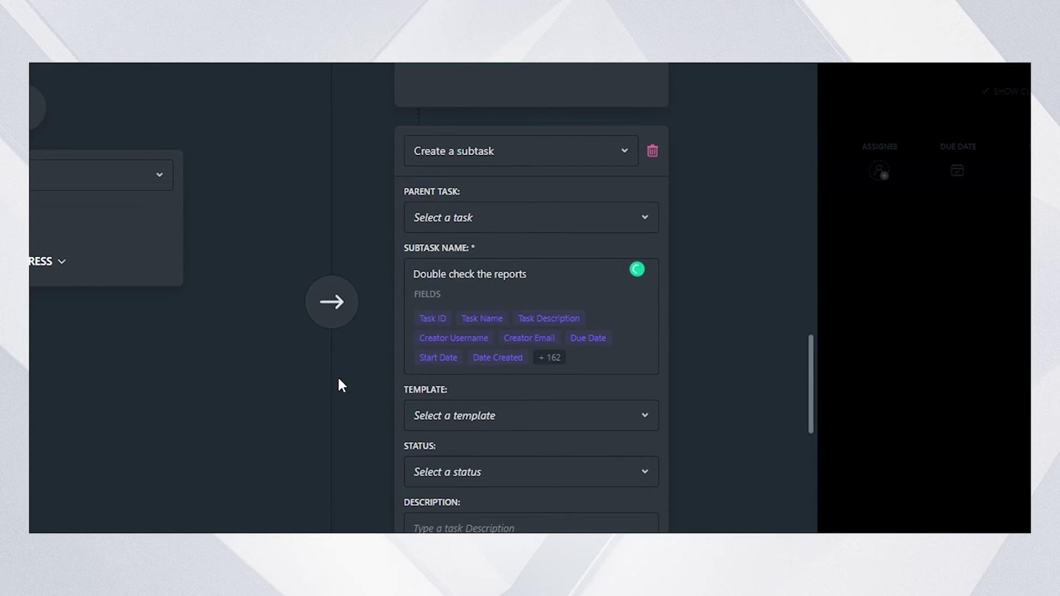
pyautogui.moveTo(340, 385); pyautogui.dragTo(386, 386)
pyautogui.scroll(-8, 552, 371)
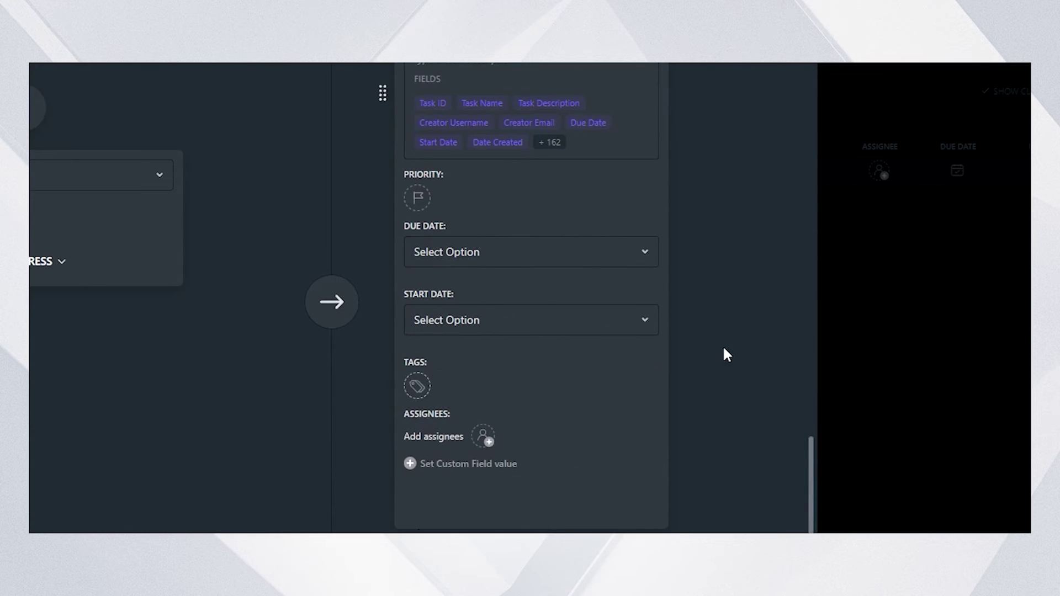
# Set the second subtask due 4 days after the trigger and save the automation.
pyautogui.click(594, 264)
pyautogui.click(516, 336)
pyautogui.click(511, 287)
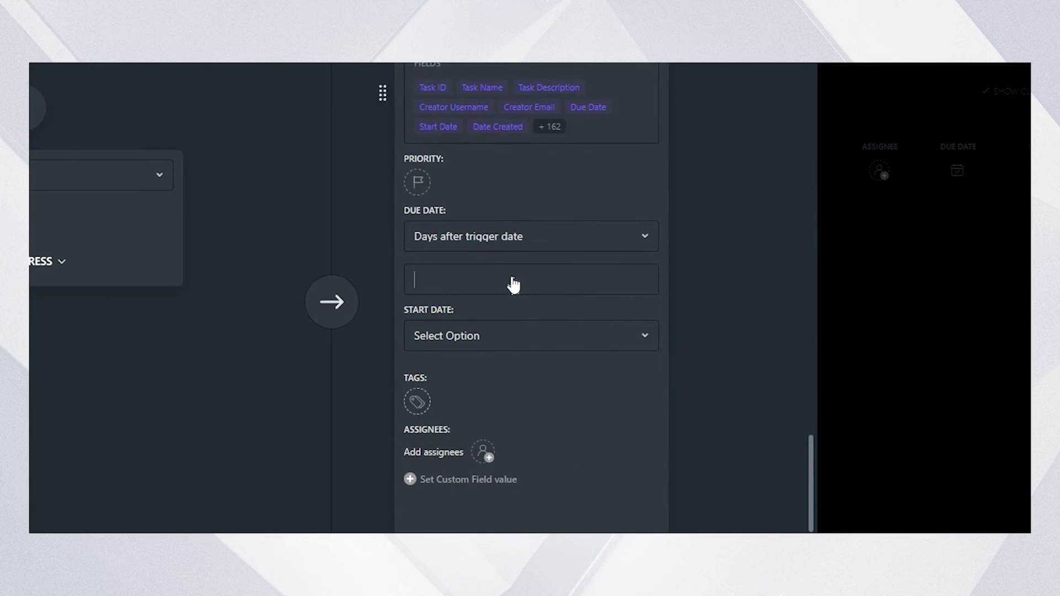
pyautogui.write('4')
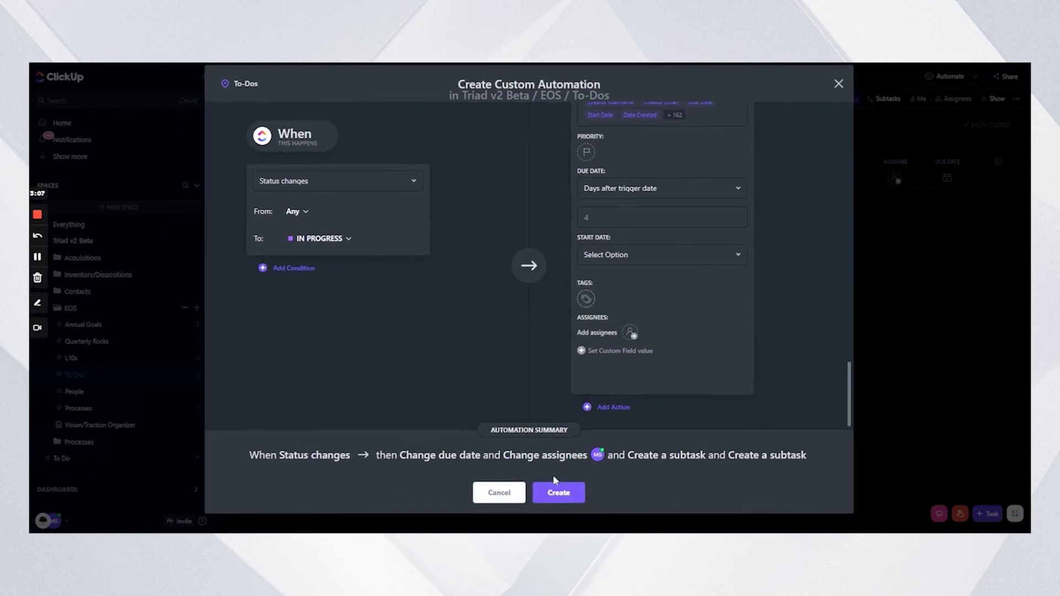
pyautogui.click(558, 493)
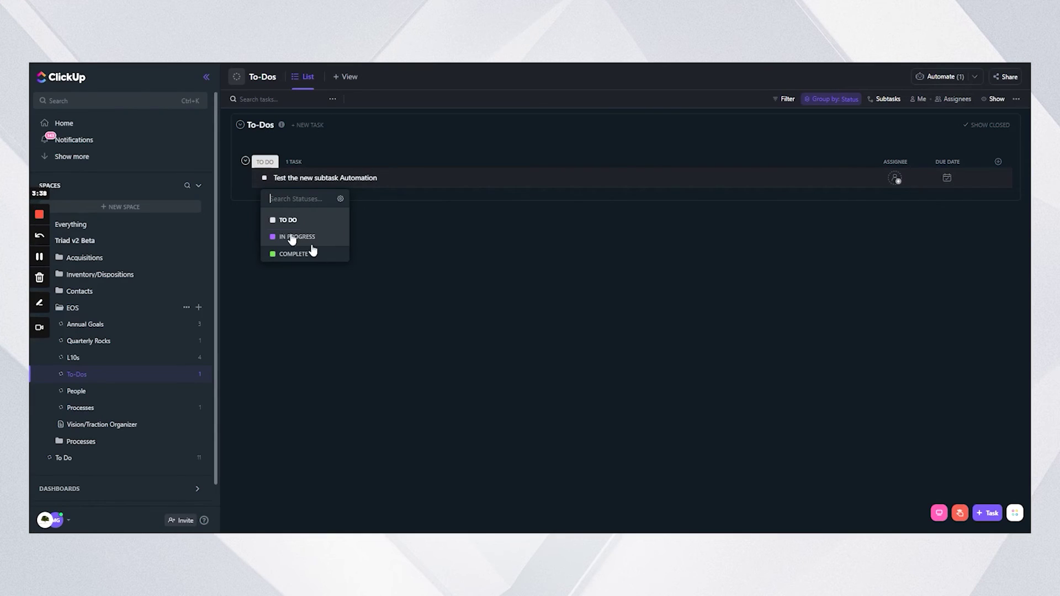
# Move the test task to IN PROGRESS, reload, and view the list's active automations.
pyautogui.click(310, 241)
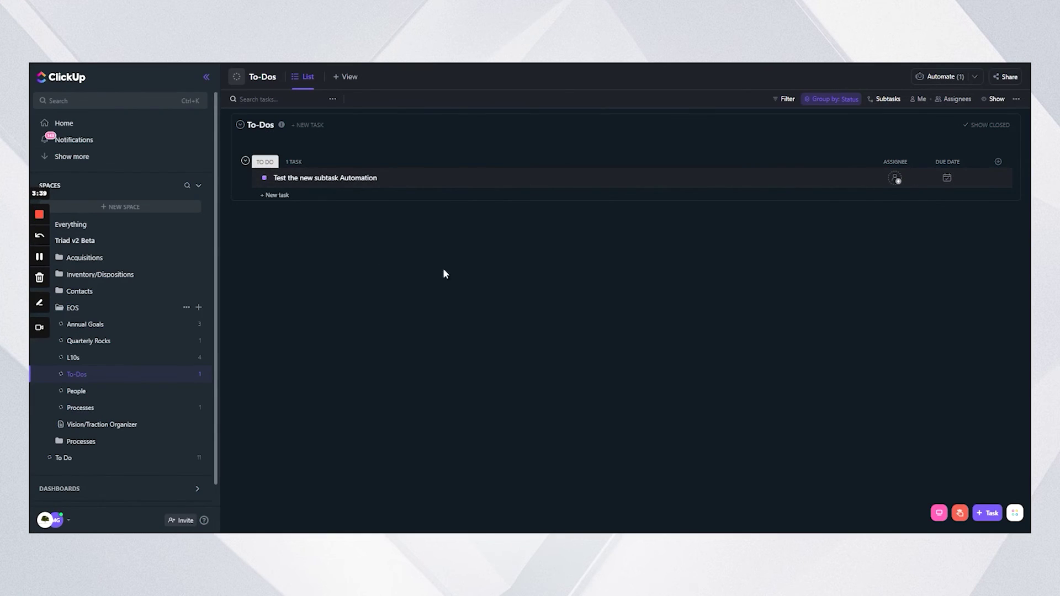
pyautogui.press('F5')
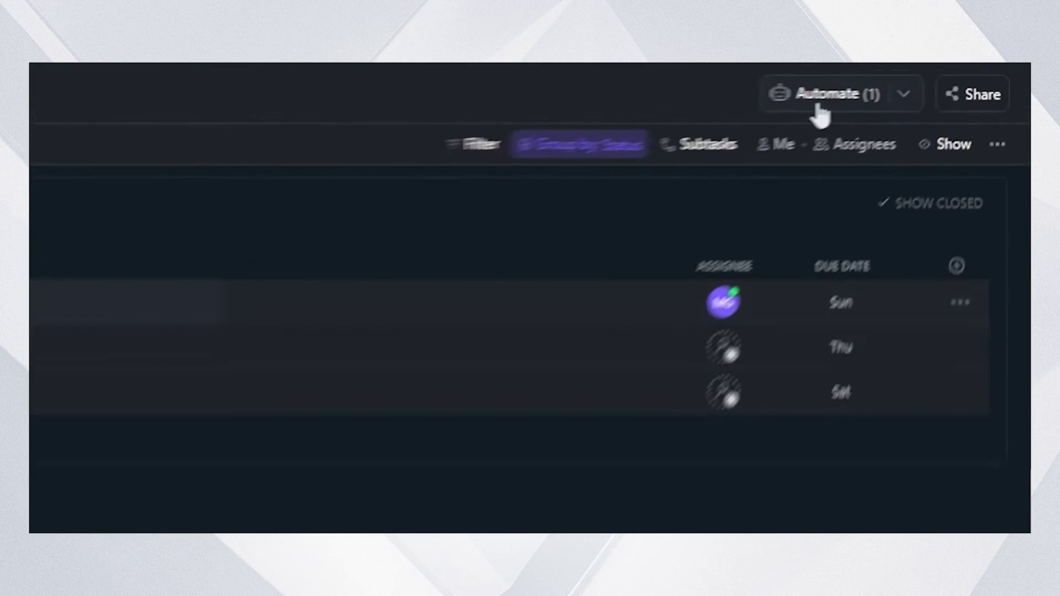
pyautogui.click(818, 108)
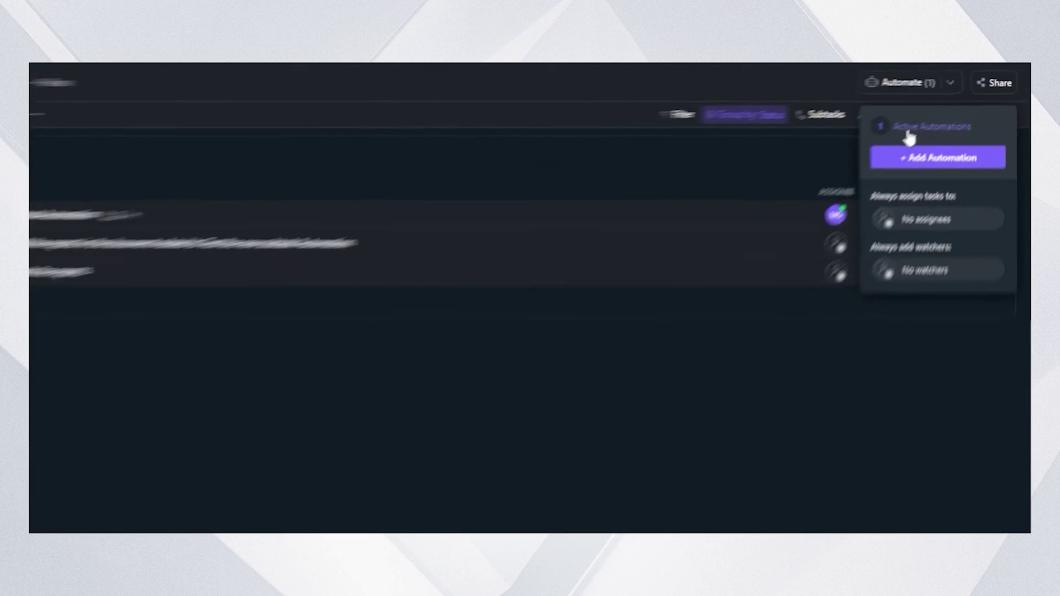
pyautogui.click(801, 185)
# Edit the saved automation to assign a teammate to the second subtask.
pyautogui.click(763, 197)
pyautogui.scroll(-10, 801, 221)
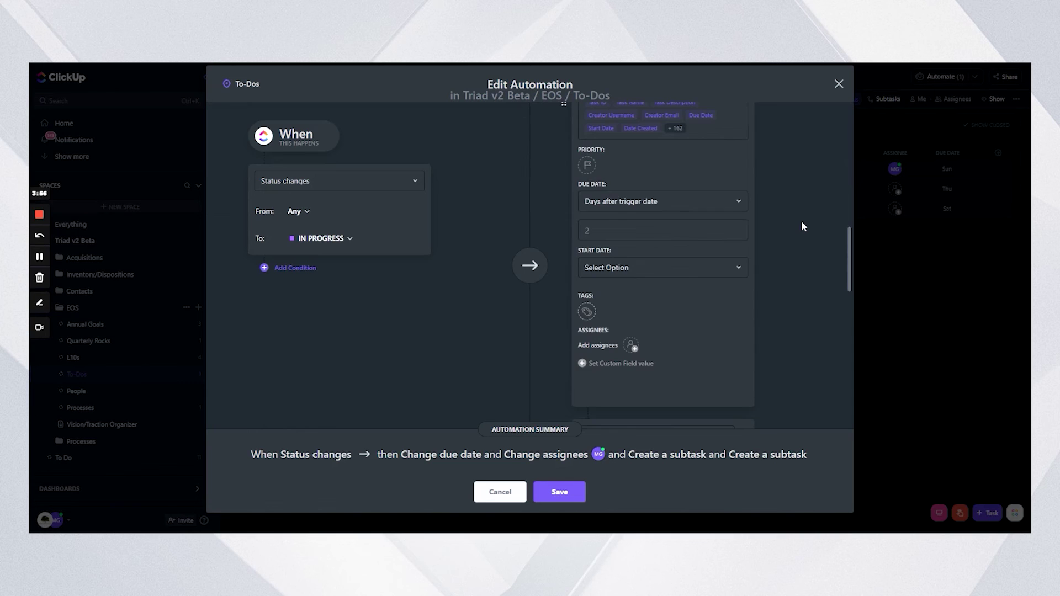
pyautogui.scroll(-4, 781, 238)
pyautogui.scroll(-2, 612, 387)
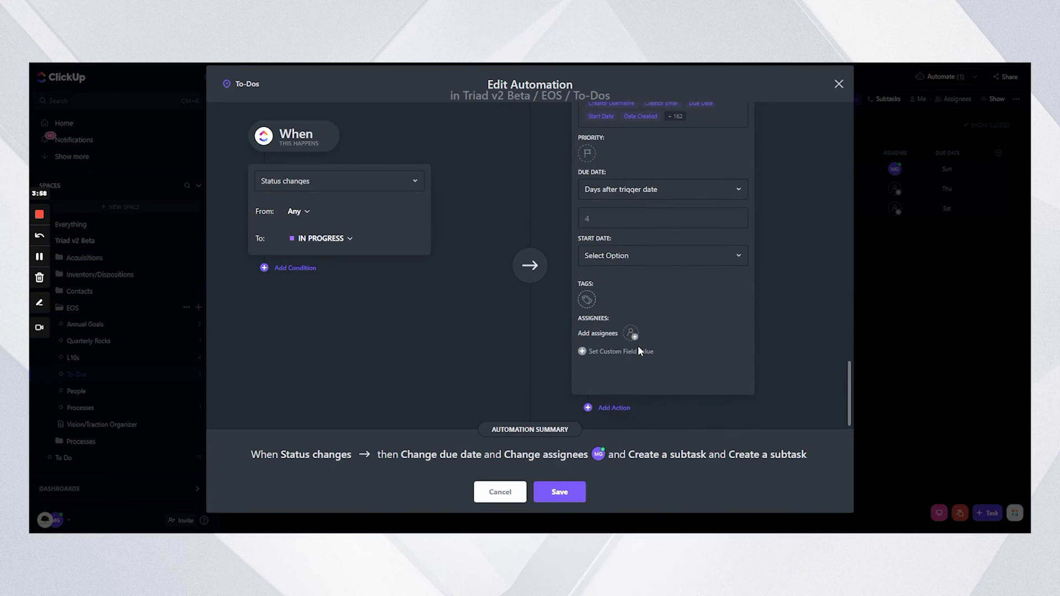
pyautogui.click(632, 334)
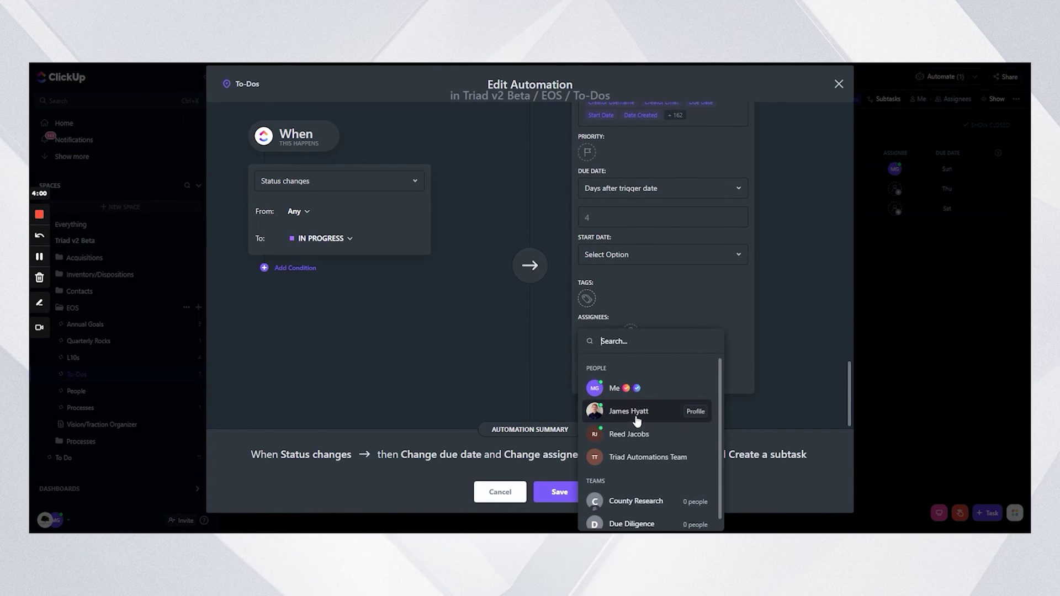
pyautogui.click(638, 412)
pyautogui.scroll(-3, 634, 304)
# Save the automation change and add a new TO DO task named Terst.
pyautogui.click(560, 492)
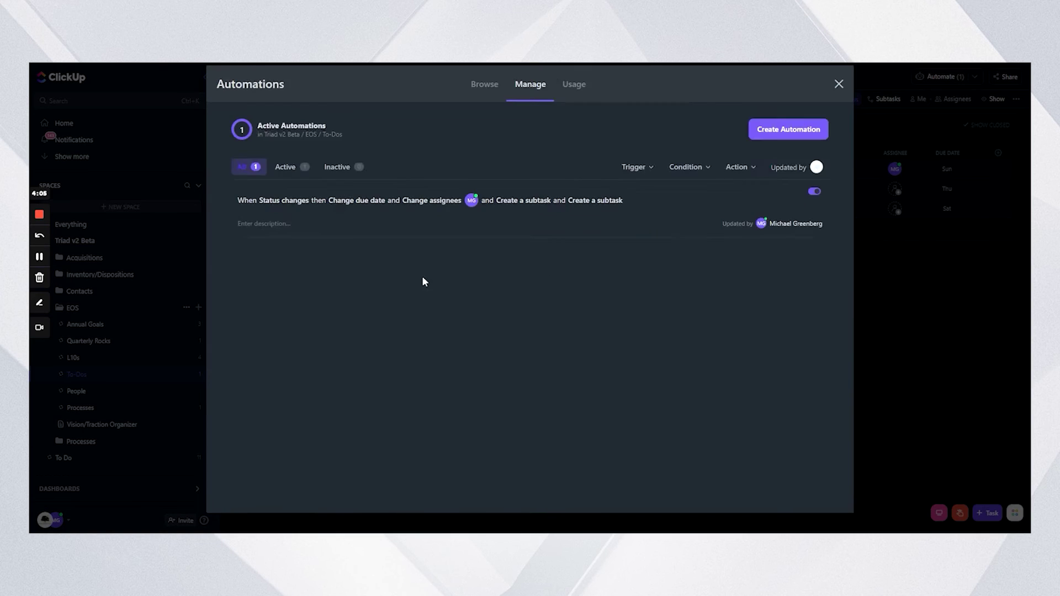
pyautogui.press('Escape')
pyautogui.click(280, 227)
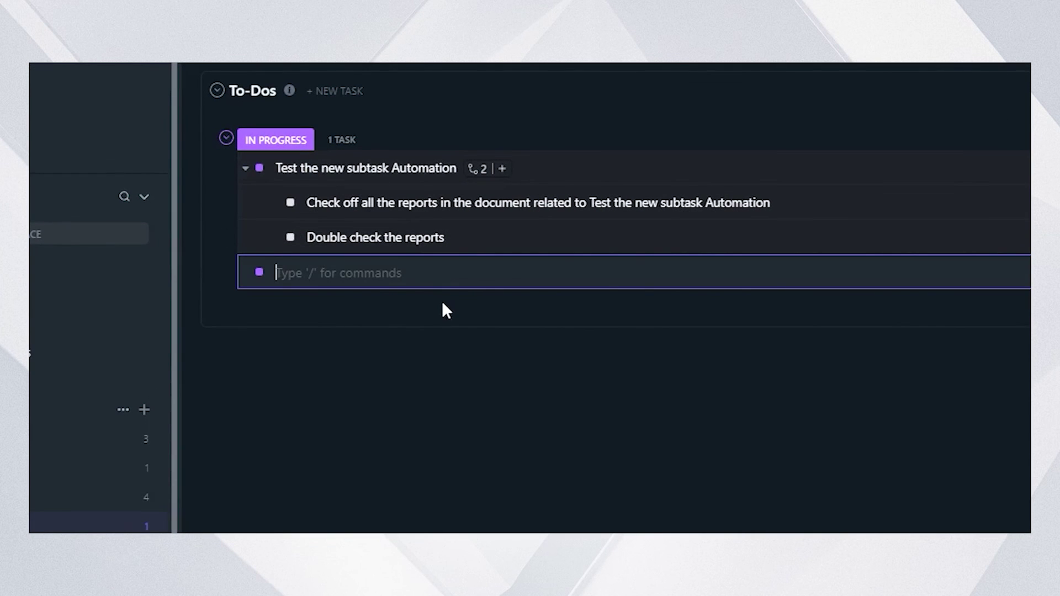
pyautogui.click(259, 272)
pyautogui.click(294, 349)
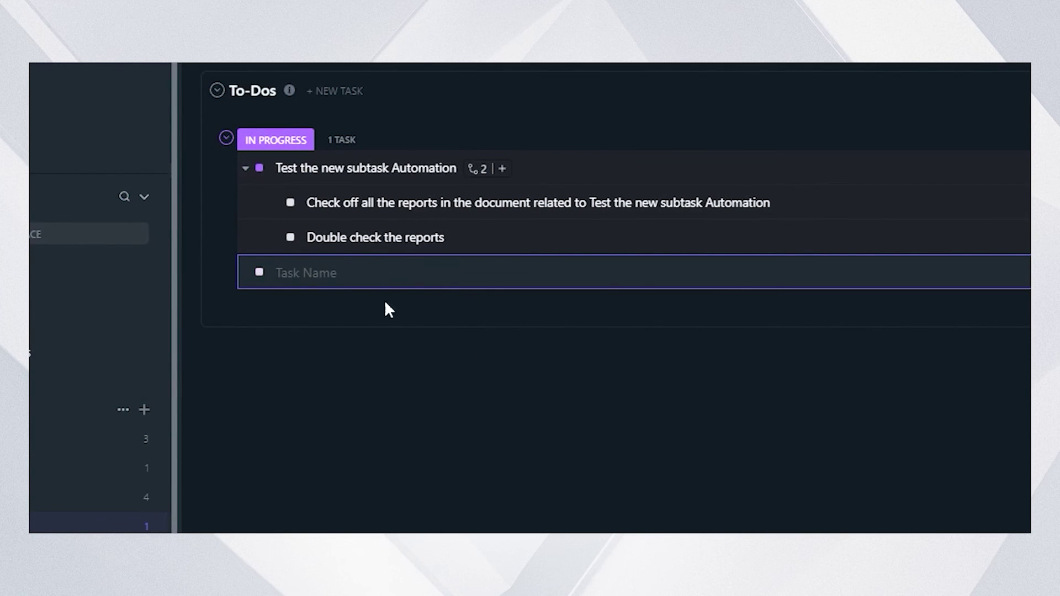
pyautogui.write('Test')
pyautogui.press('Return')
# Move Terst to IN PROGRESS and expand both test tasks to check their subtasks.
pyautogui.click(259, 354)
pyautogui.click(299, 455)
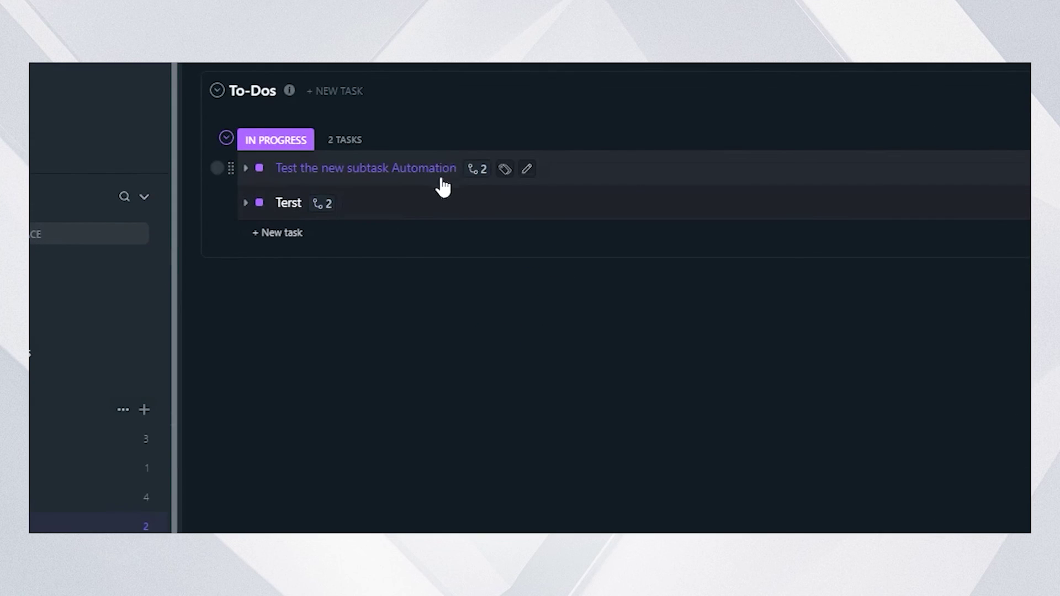
pyautogui.click(323, 203)
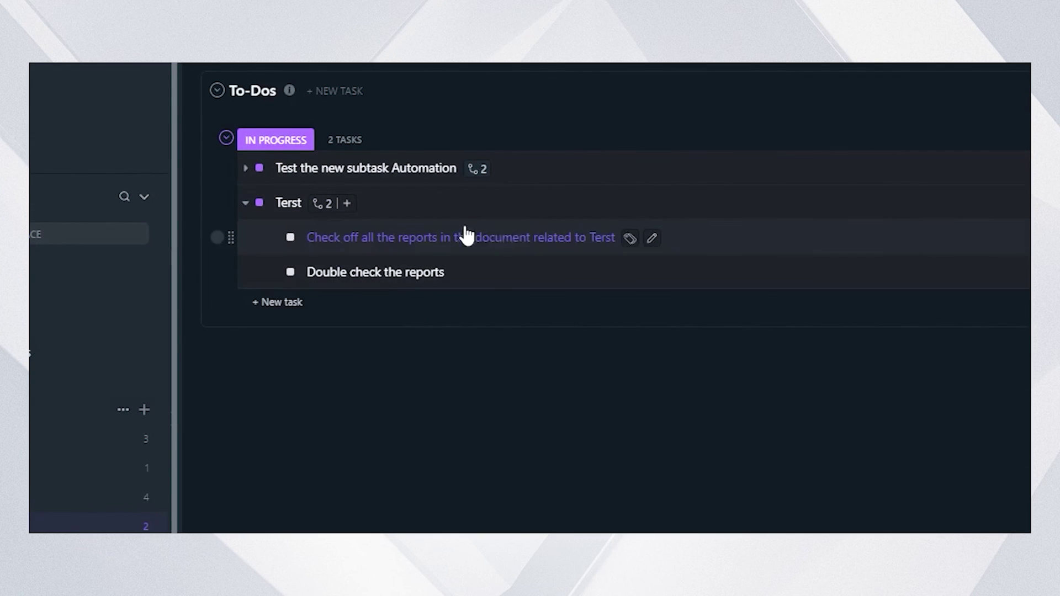
pyautogui.click(476, 169)
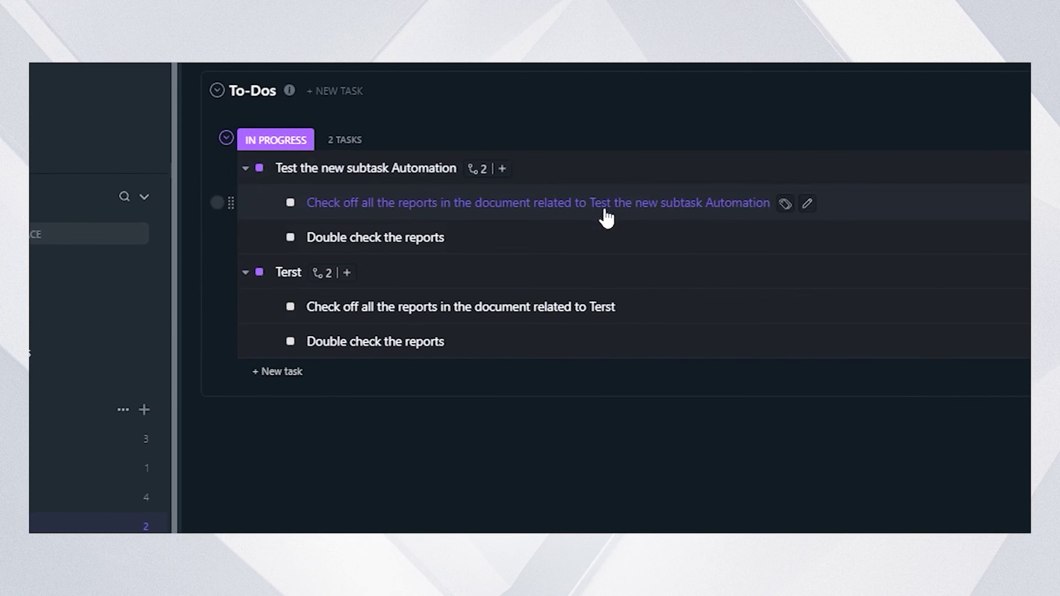